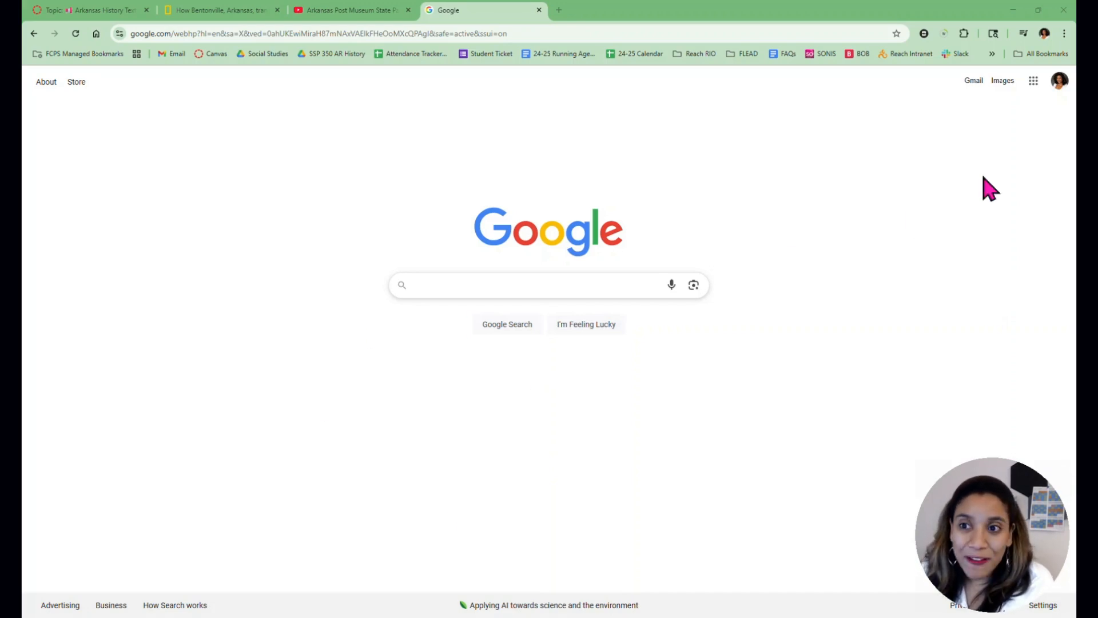
# Step: Open Google Docs from the Google home page and create a blank document
pyautogui.click(1032, 84)
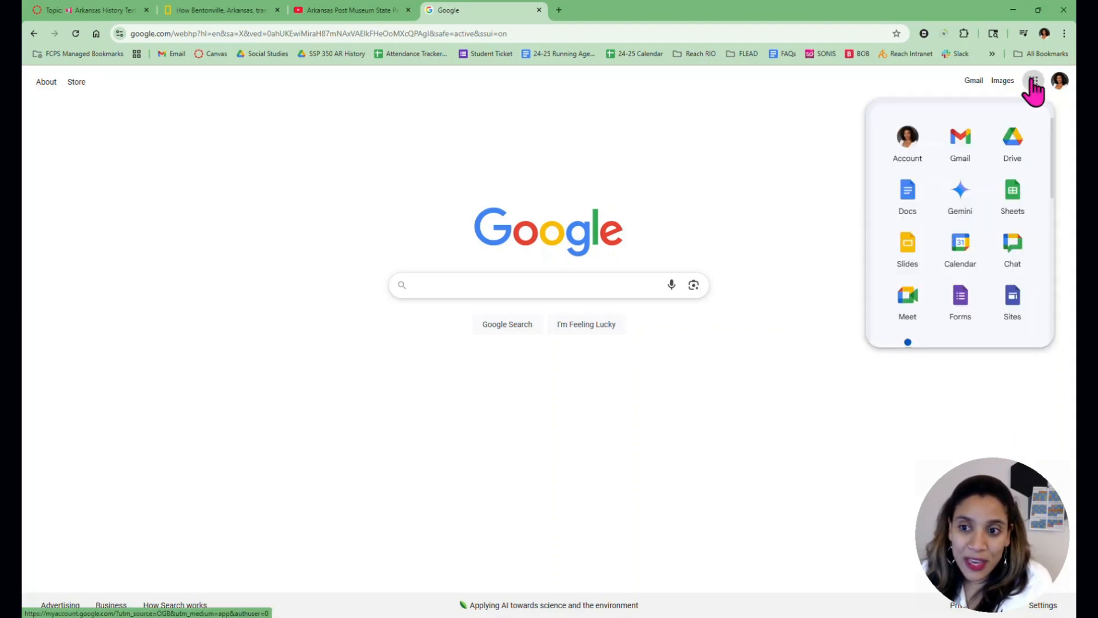
pyautogui.click(909, 196)
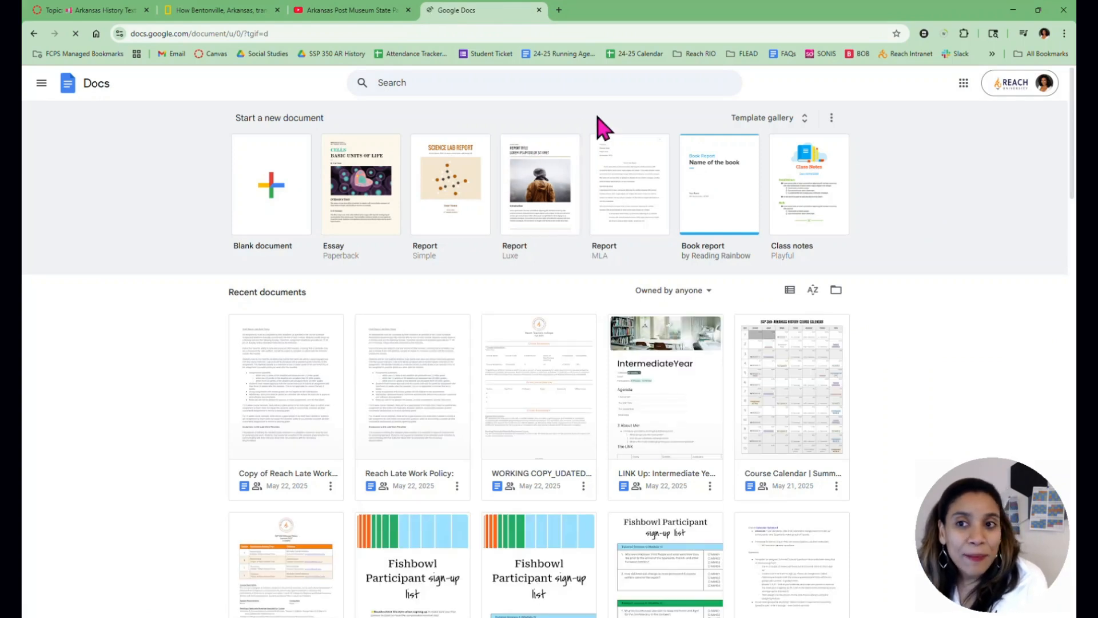
pyautogui.click(261, 183)
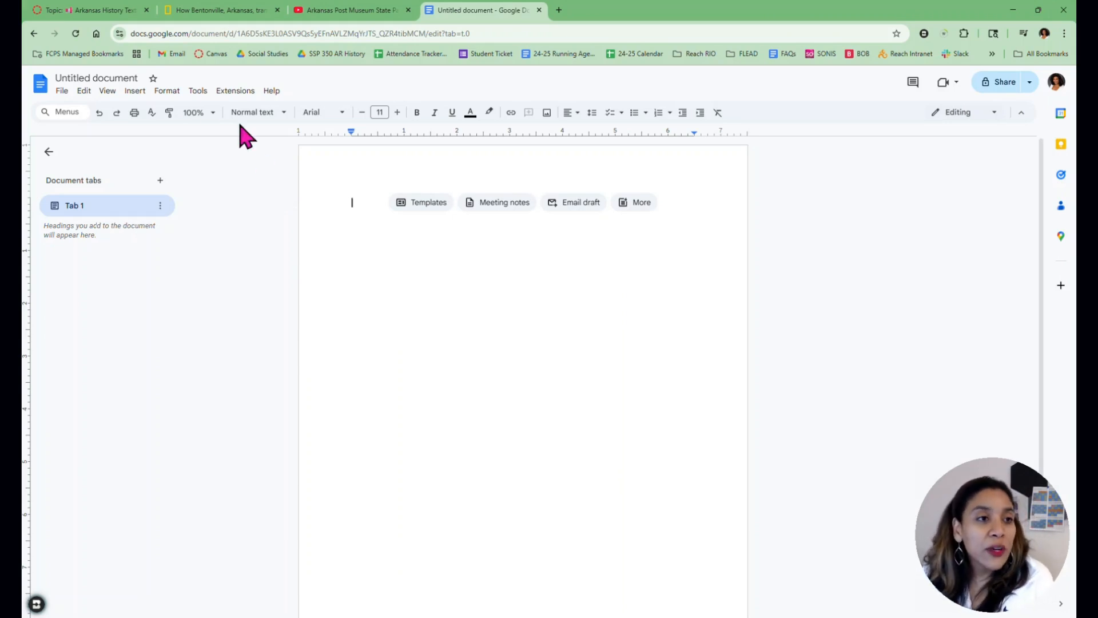
# Step: Open the document's Citations tool and set the citation style to APA (7th ed.)
pyautogui.click(198, 93)
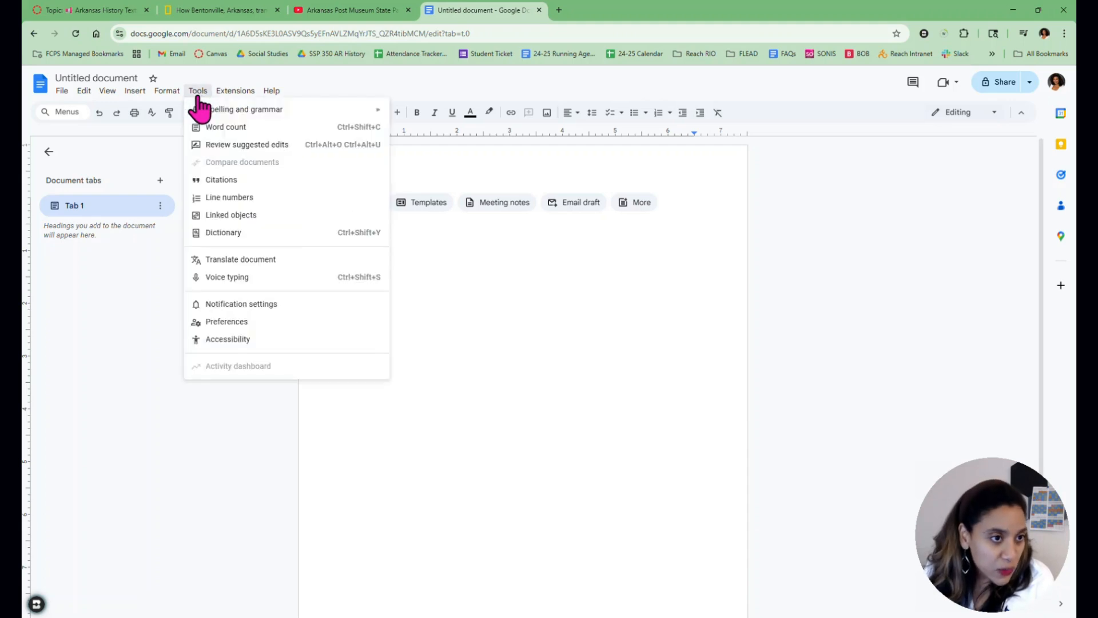
pyautogui.click(250, 182)
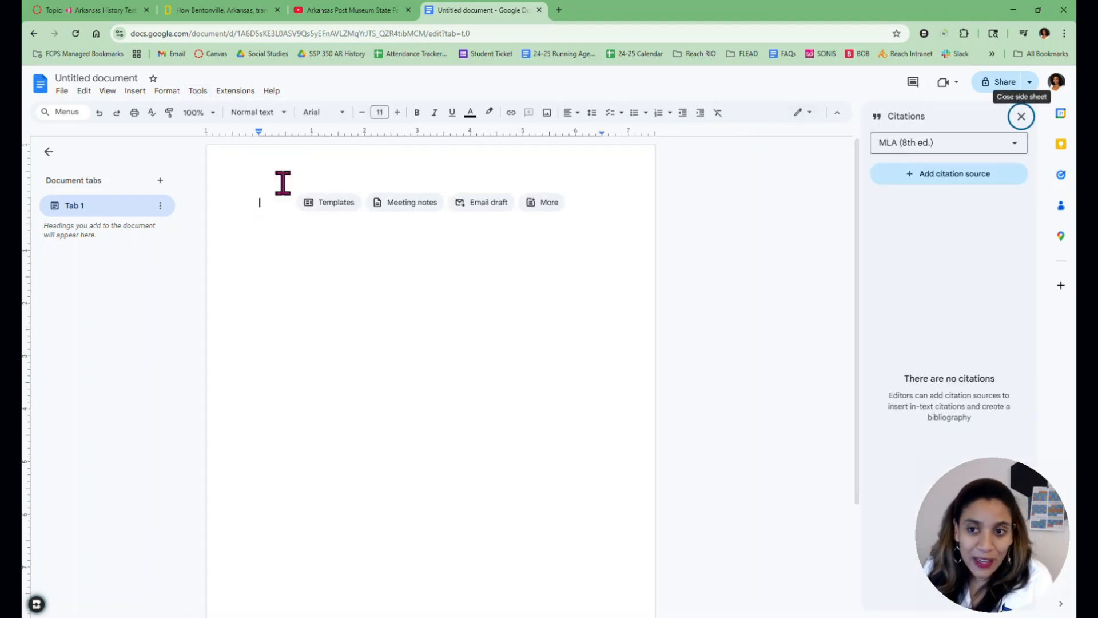
pyautogui.click(947, 149)
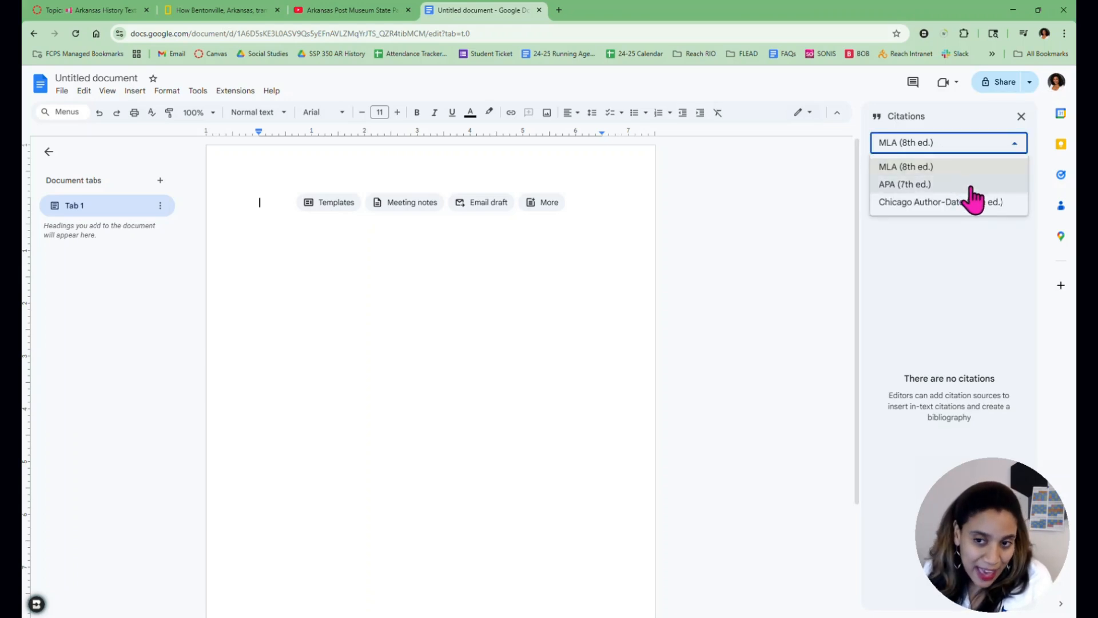
pyautogui.click(915, 184)
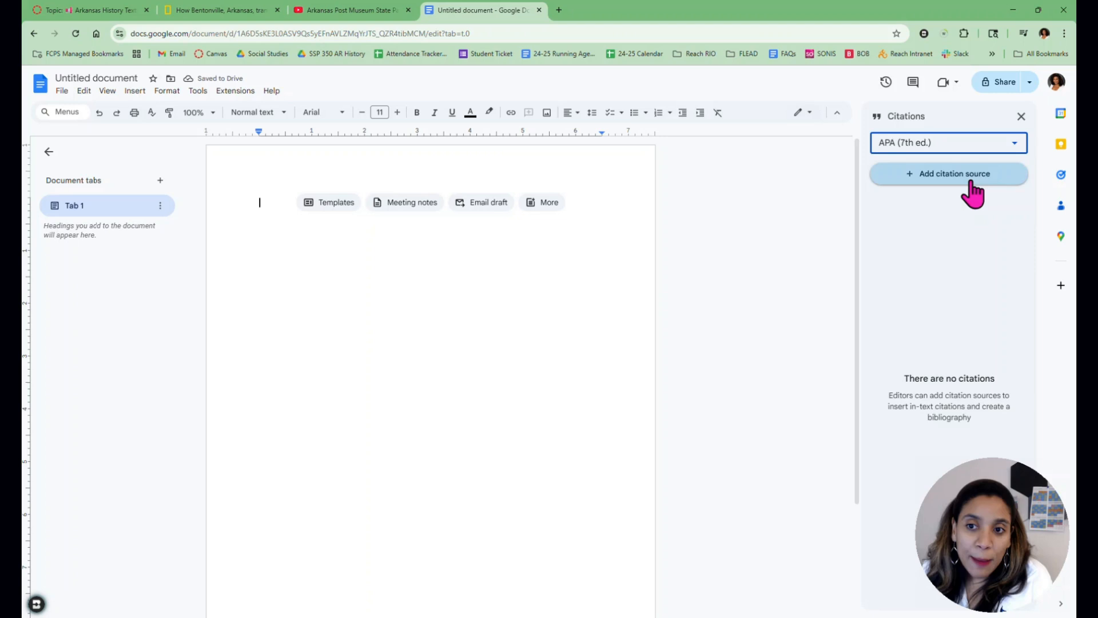
# Step: Start a new citation source and copy the required textbook's ISBN from the Canvas announcement
pyautogui.click(973, 180)
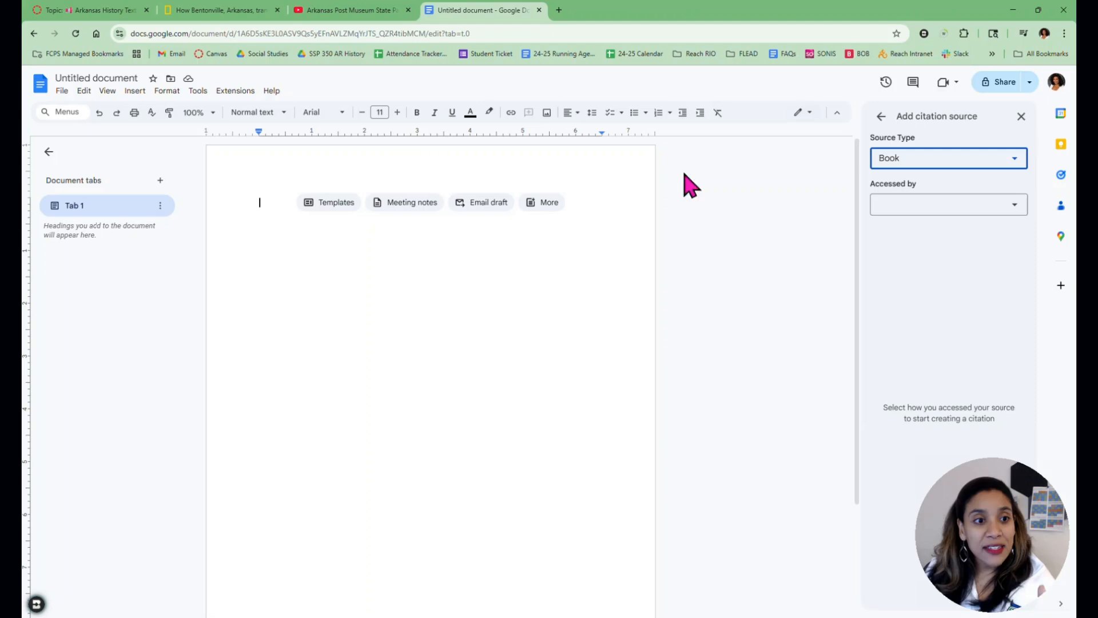
pyautogui.click(91, 10)
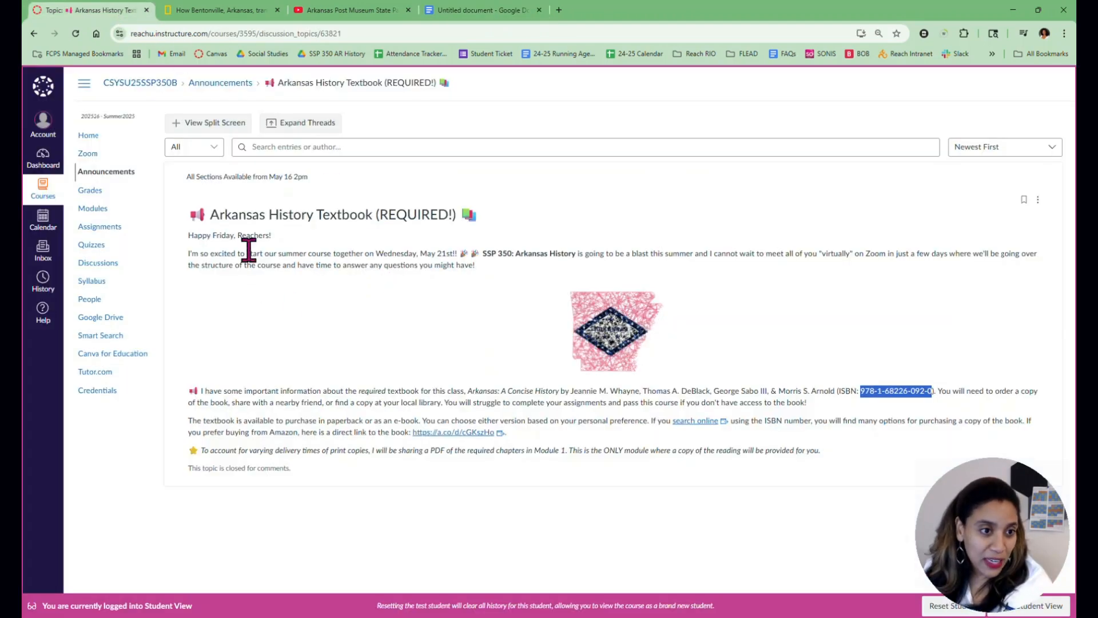
pyautogui.rightClick(872, 392)
pyautogui.click(896, 405)
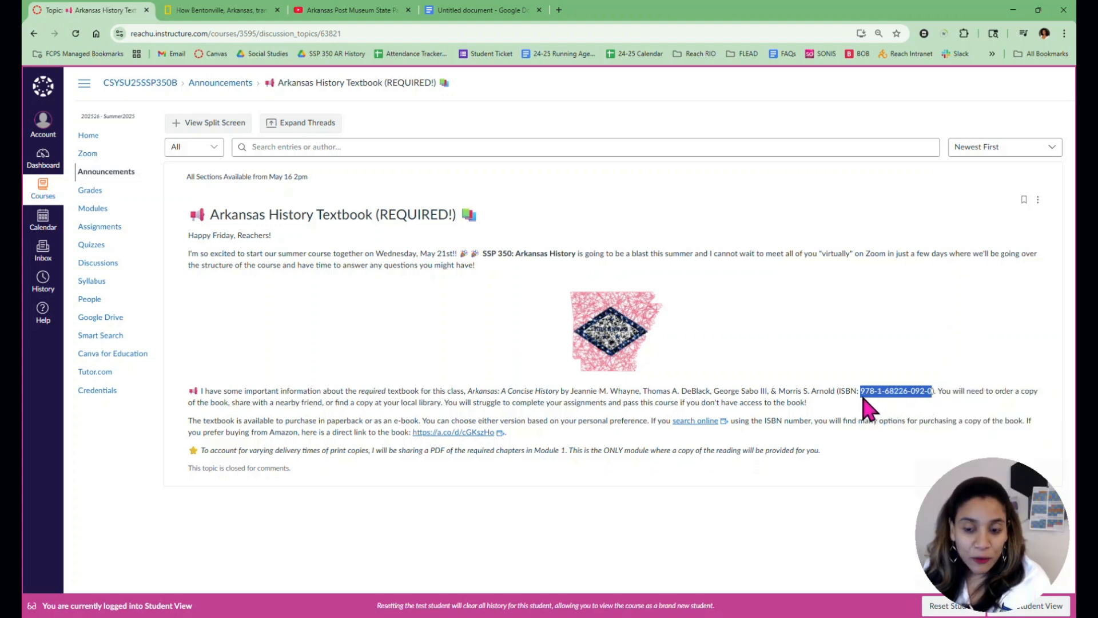
pyautogui.click(484, 10)
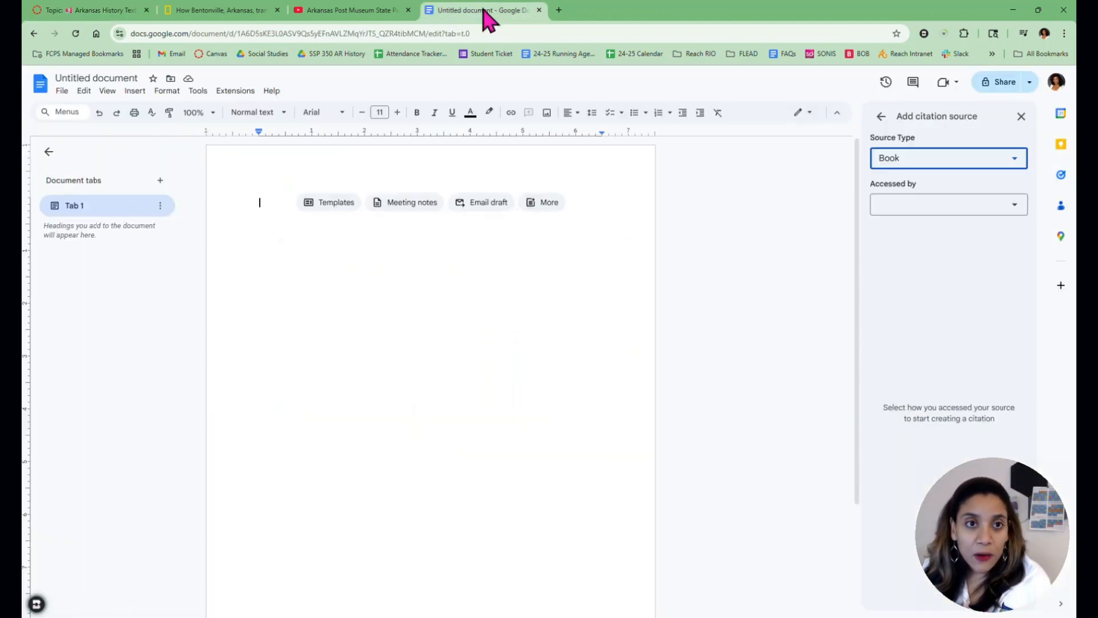
pyautogui.click(887, 165)
pyautogui.click(930, 184)
pyautogui.click(930, 209)
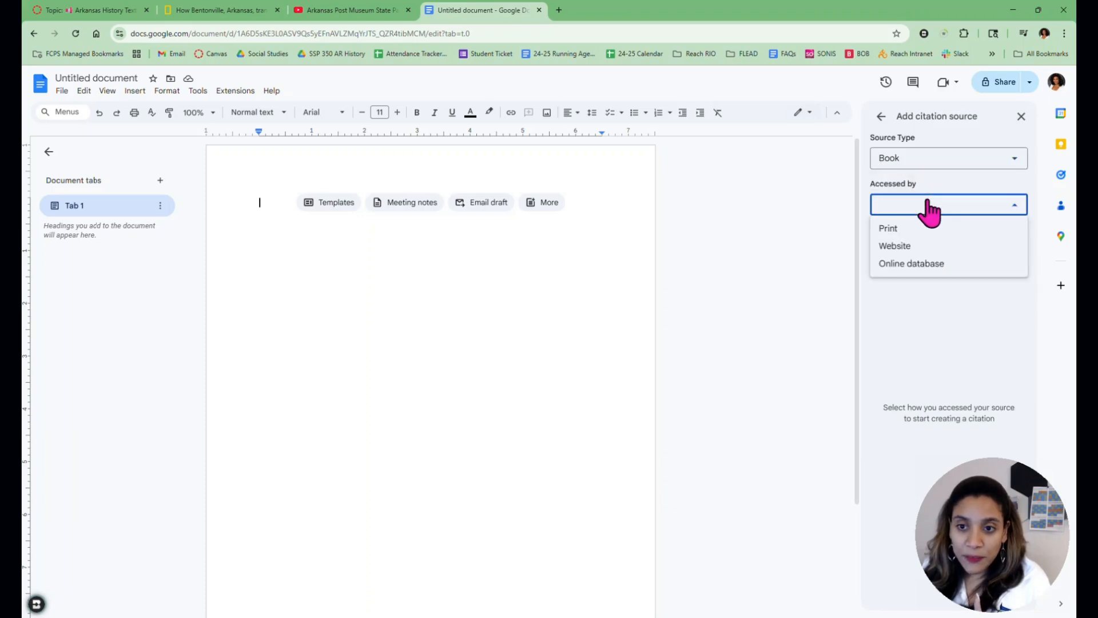
pyautogui.click(927, 227)
pyautogui.click(927, 235)
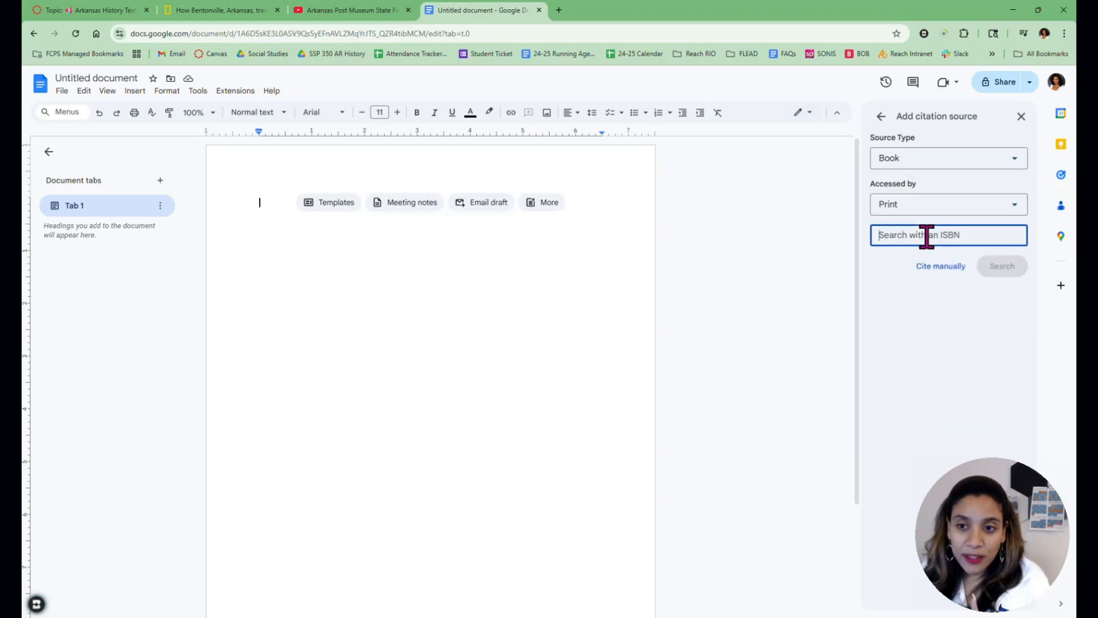
pyautogui.rightClick(927, 235)
pyautogui.click(968, 352)
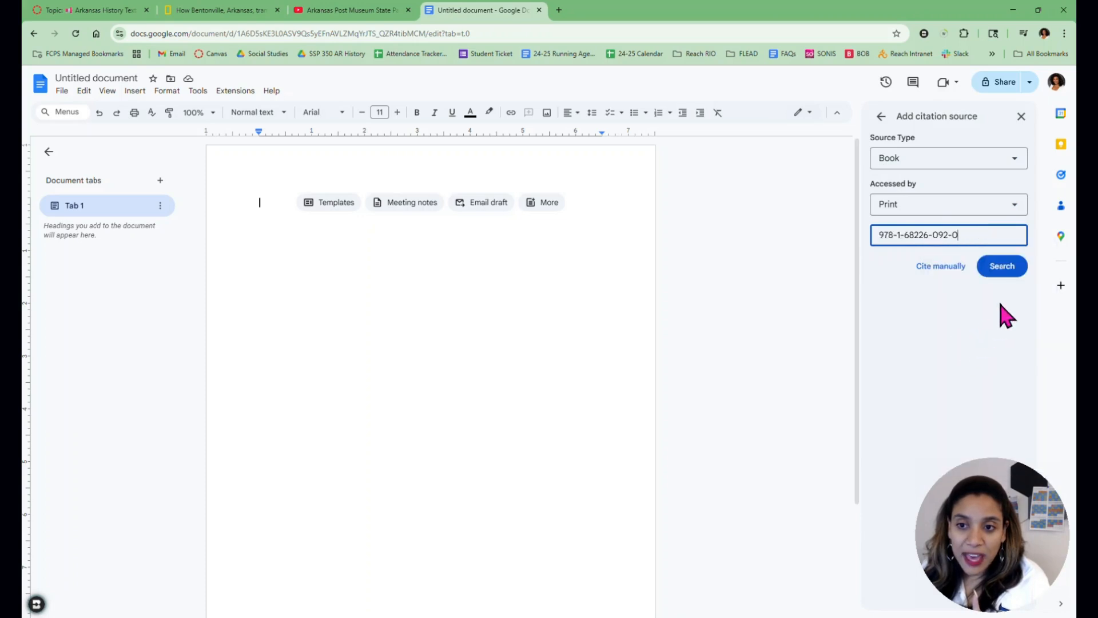
pyautogui.click(998, 267)
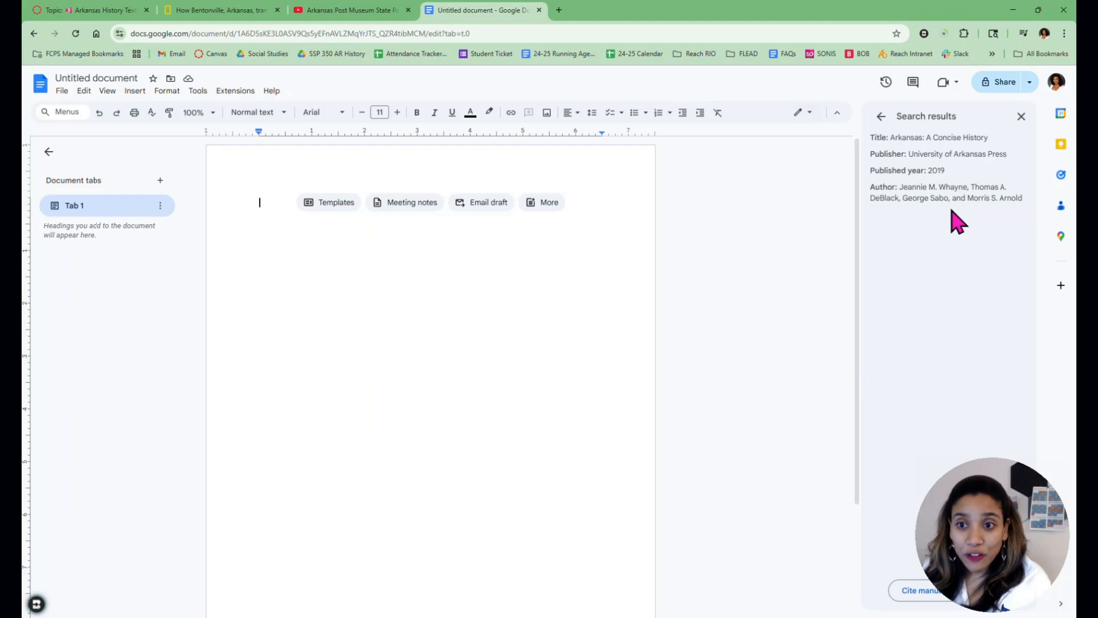
# Step: Accept the found book, review its filled-in details and add Arkansas: A Concise History as a citation source
pyautogui.moveTo(972, 495); pyautogui.dragTo(80, 503)
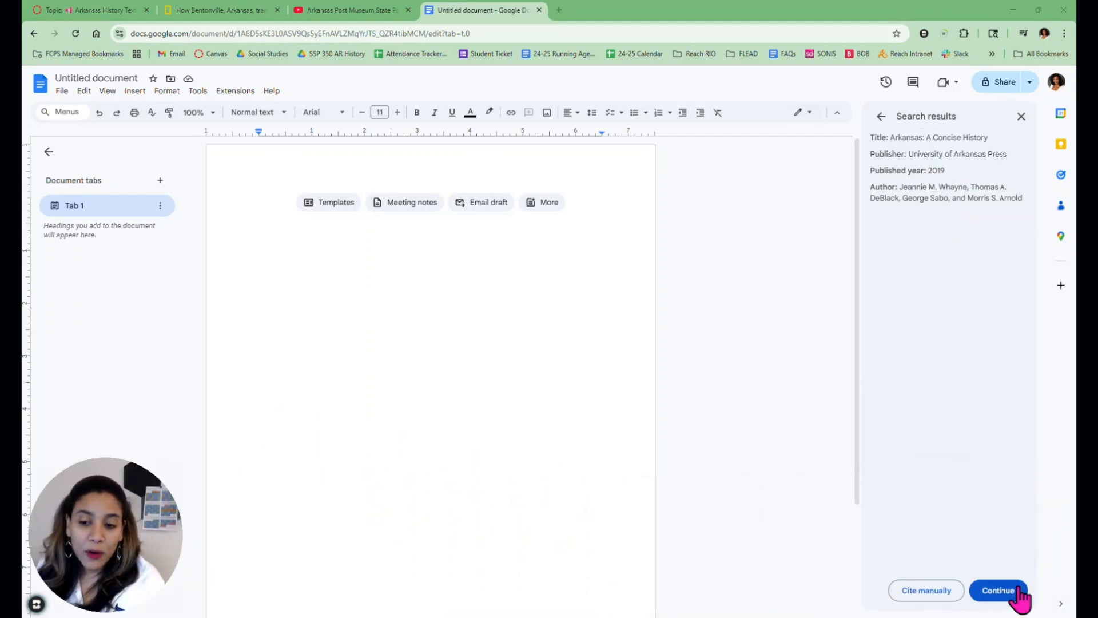
pyautogui.click(1000, 592)
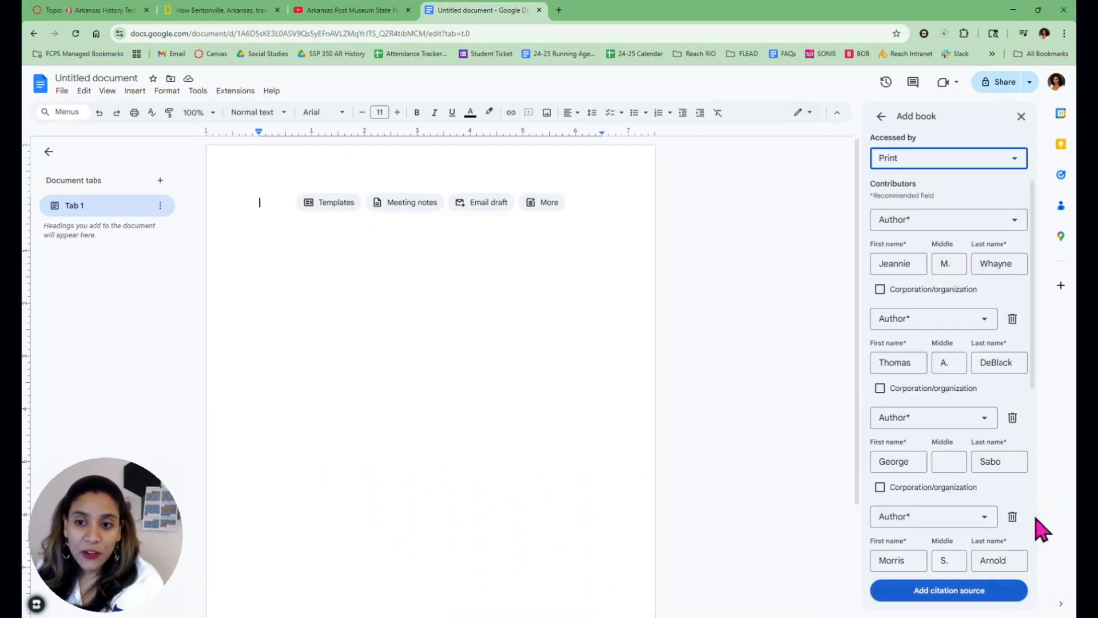
pyautogui.scroll(-6, 973, 264)
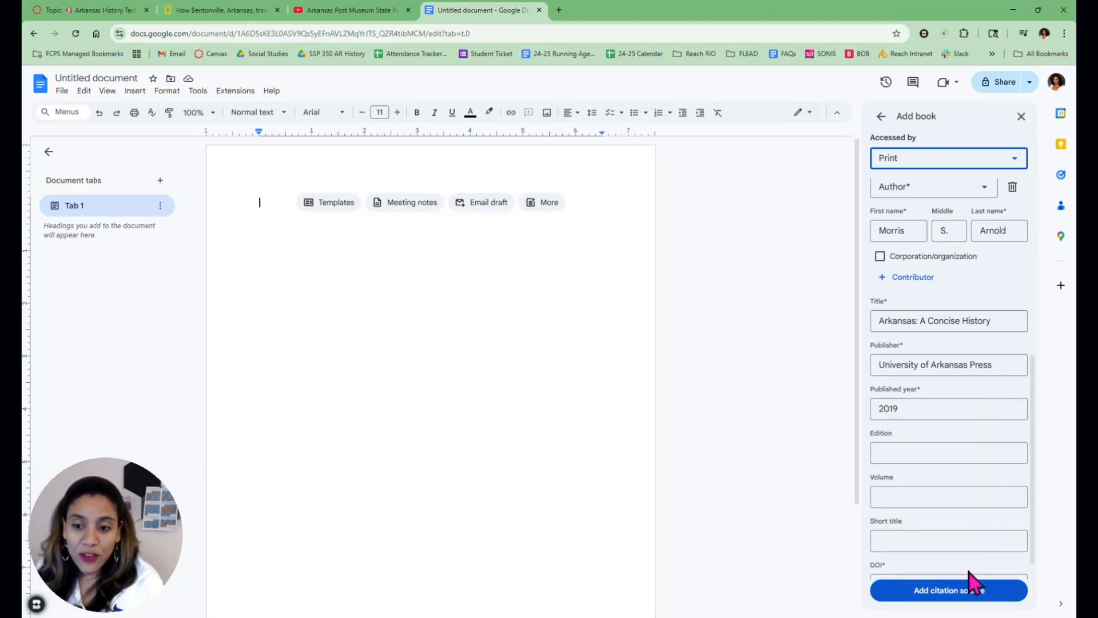
pyautogui.click(965, 596)
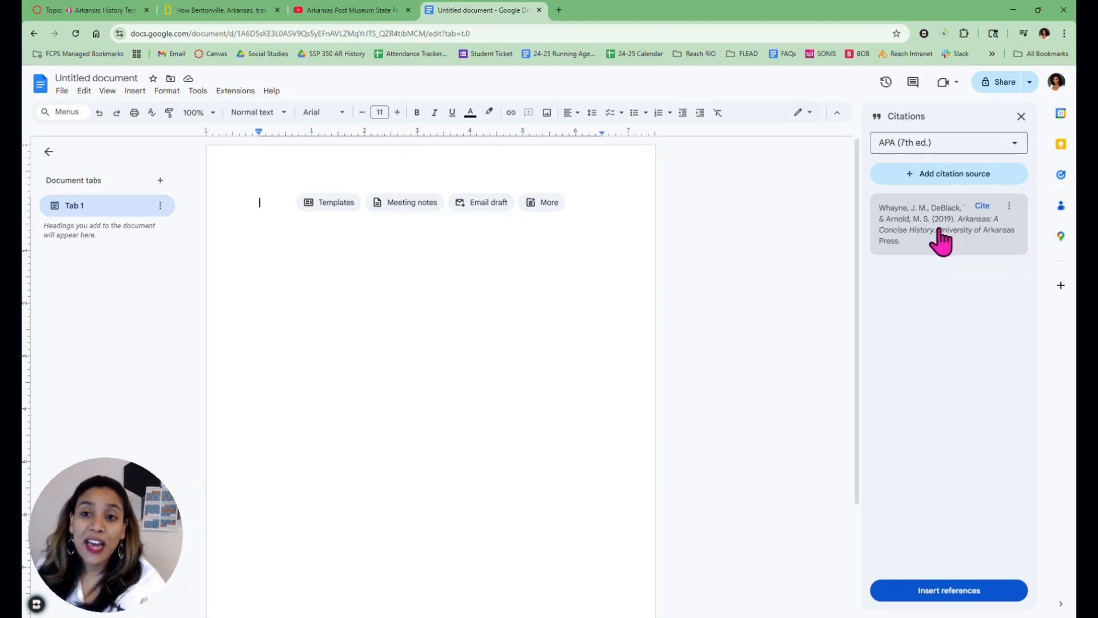
# Step: Insert the in-text citation for Arkansas: A Concise History into the document and highlight it for review
pyautogui.click(982, 207)
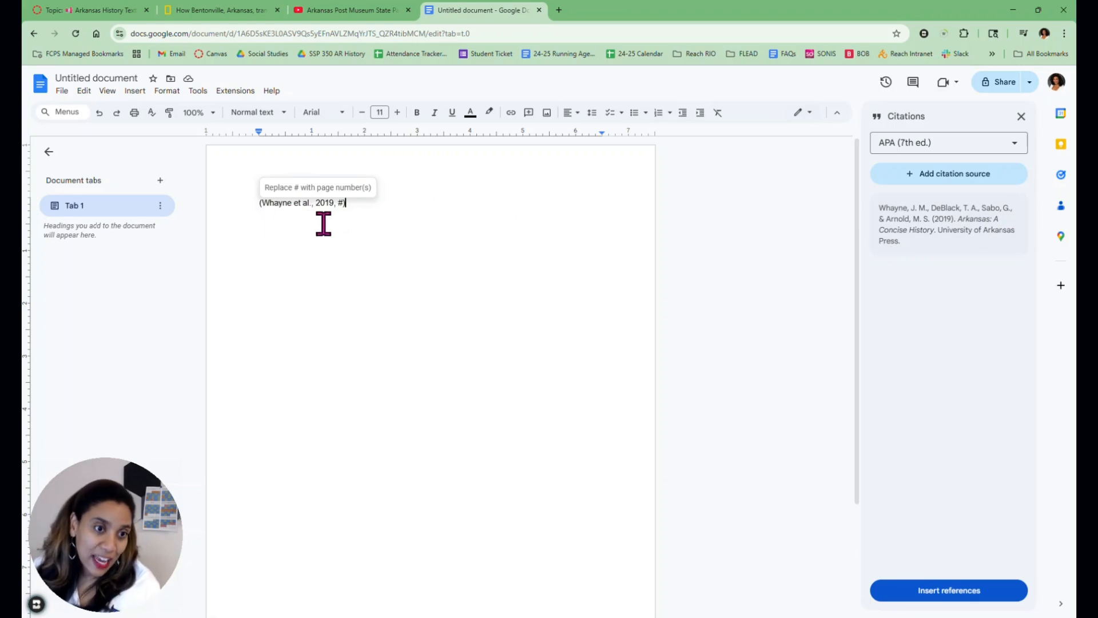
pyautogui.moveTo(346, 208); pyautogui.dragTo(260, 210)
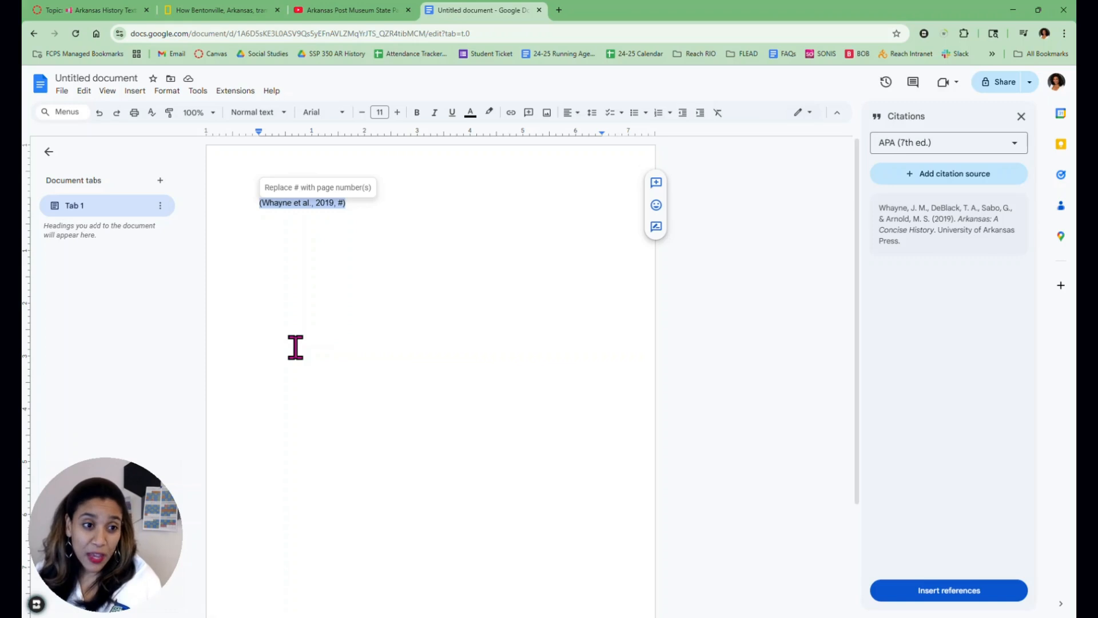
pyautogui.click(421, 267)
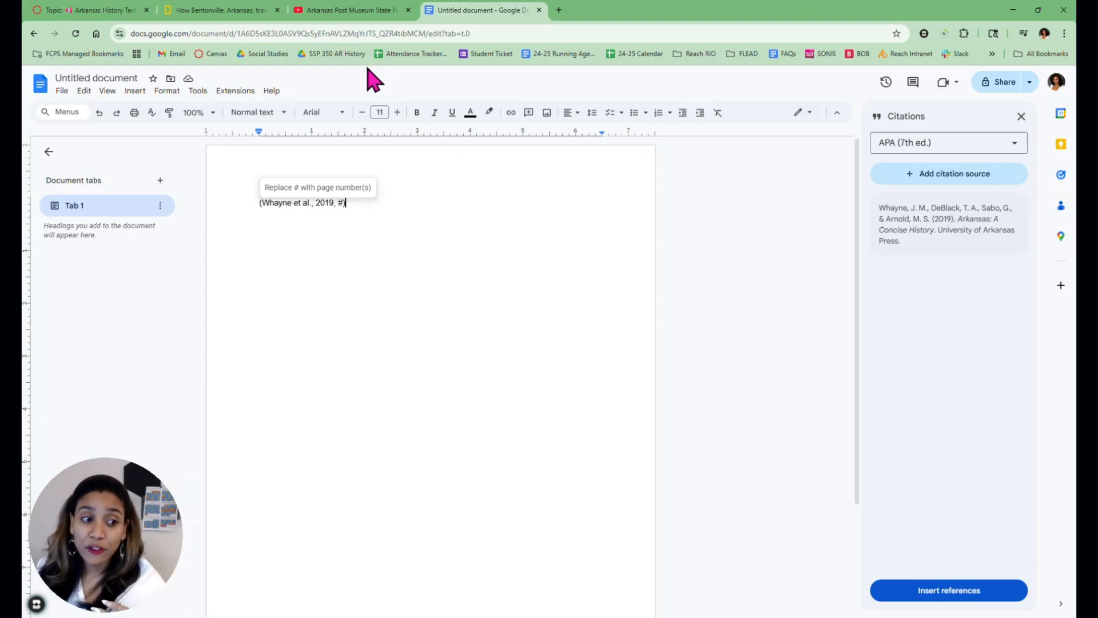
# Step: Switch to the National Geographic article about Bentonville, Arkansas, skim it and copy its web address
pyautogui.click(228, 12)
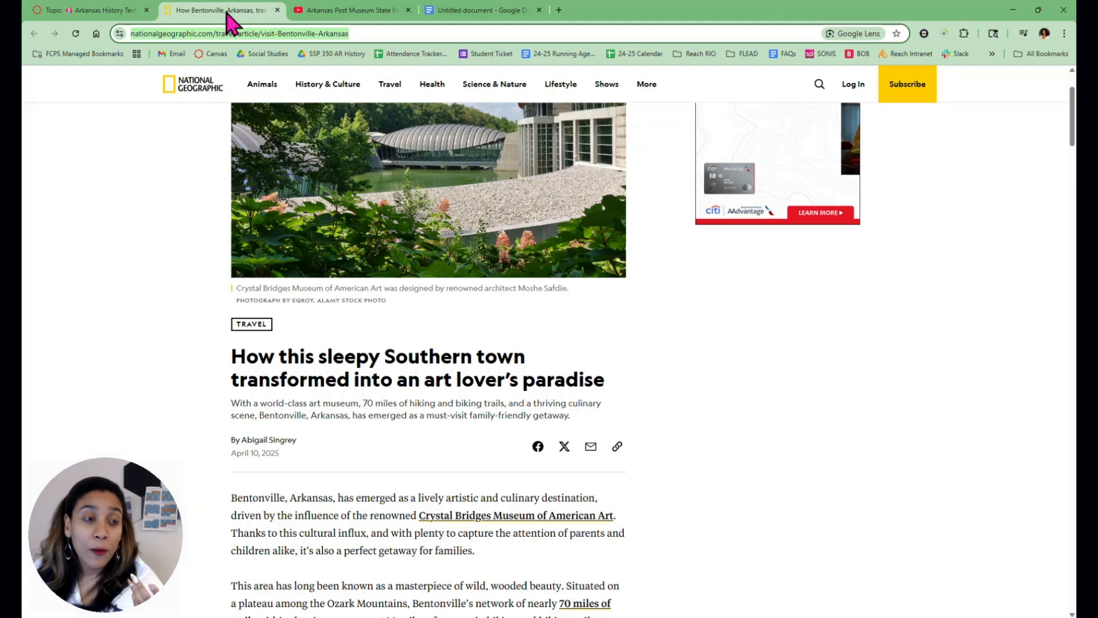
pyautogui.scroll(2, 667, 274)
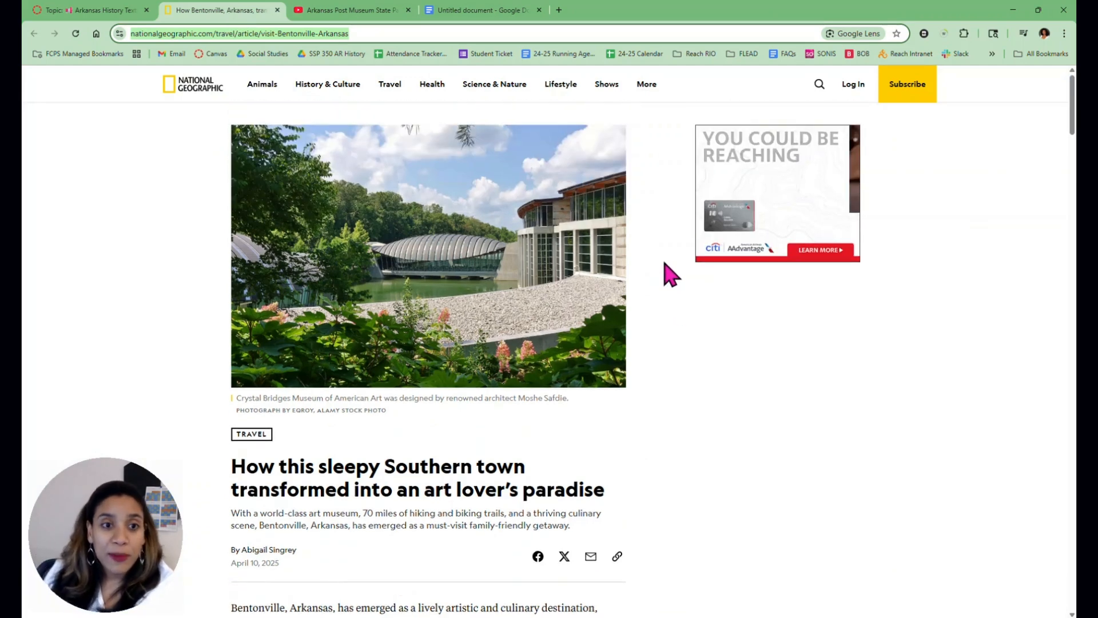
pyautogui.scroll(-6, 623, 275)
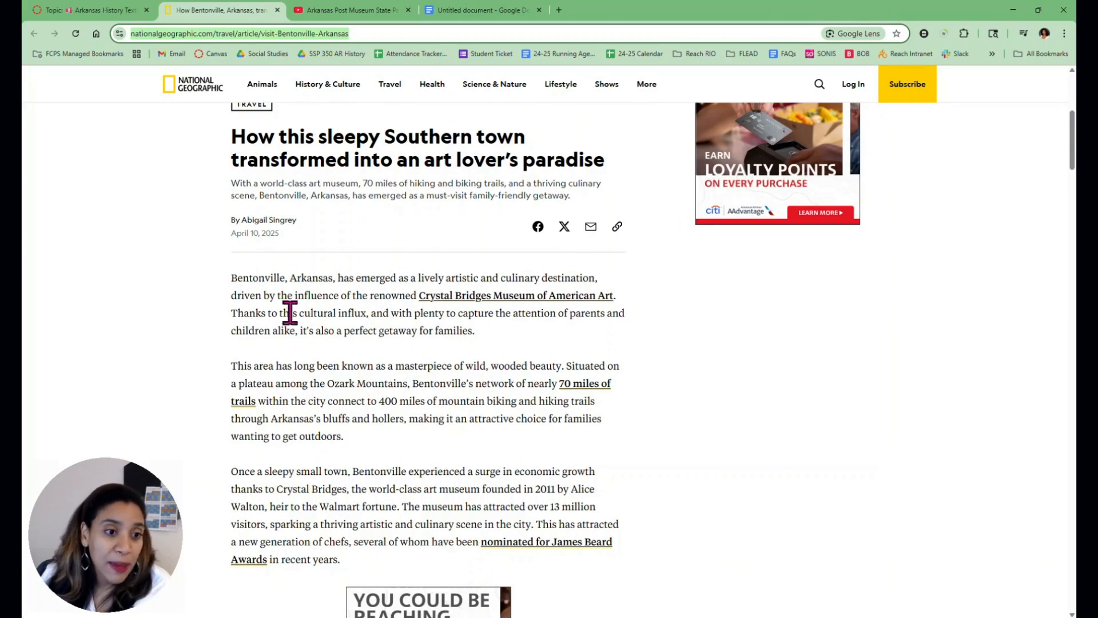
pyautogui.scroll(1, 265, 301)
pyautogui.scroll(-13, 264, 301)
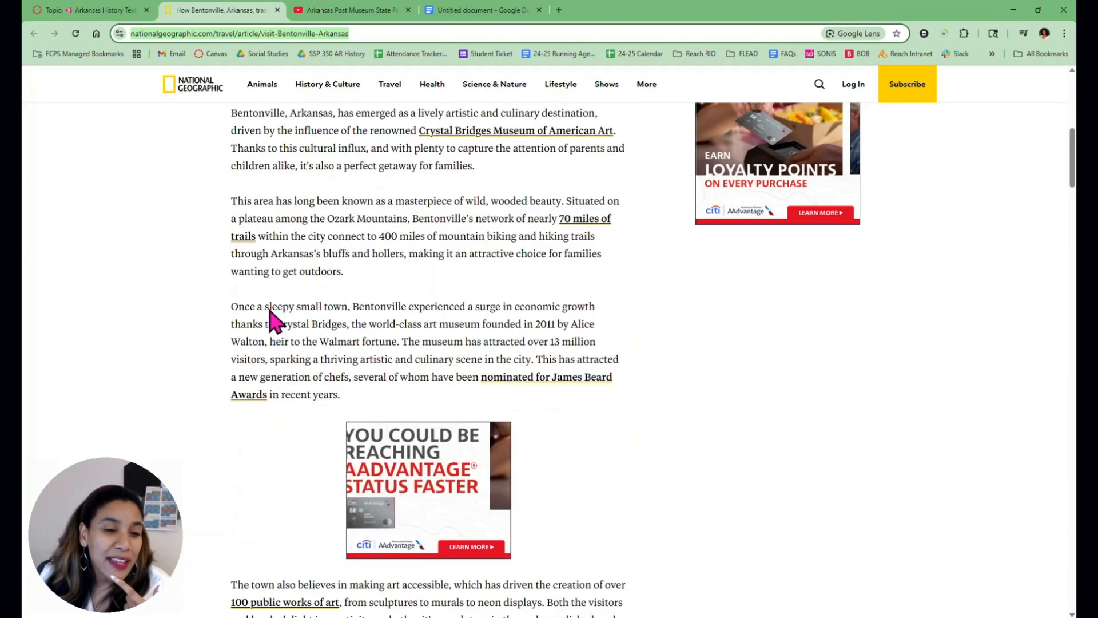
pyautogui.scroll(9, 272, 314)
pyautogui.scroll(9, 273, 314)
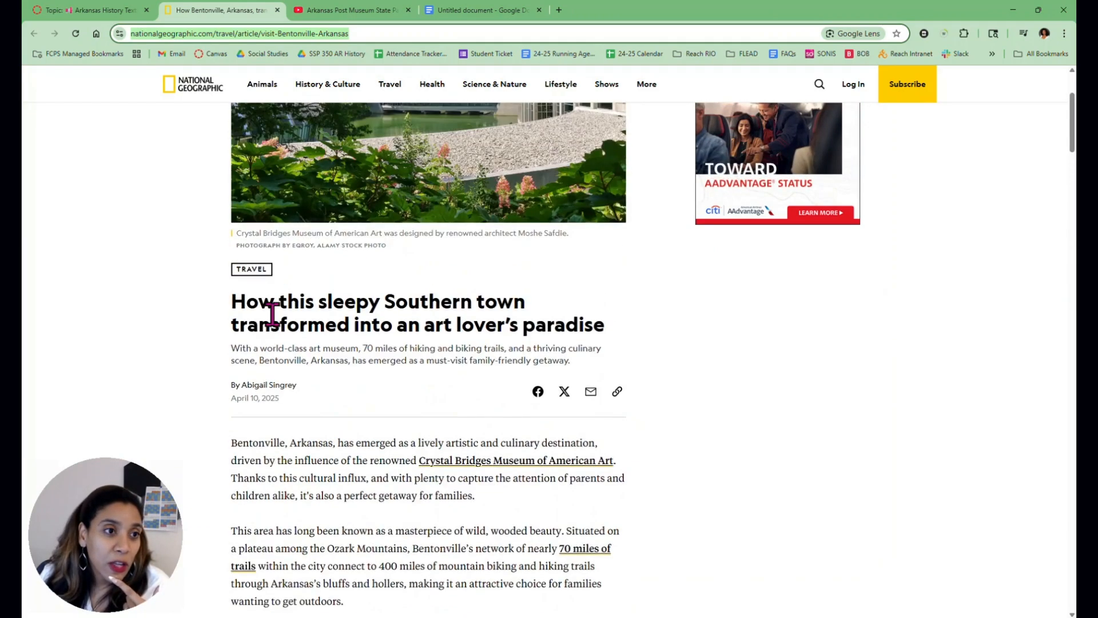
pyautogui.click(221, 34)
pyautogui.rightClick(222, 36)
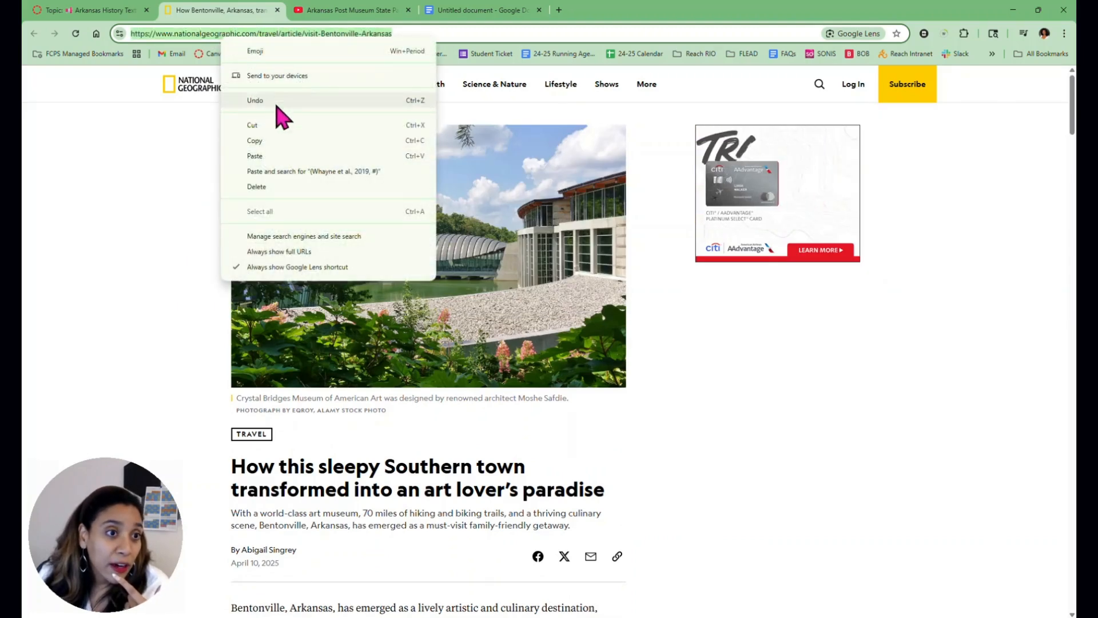
pyautogui.click(281, 142)
pyautogui.scroll(-3, 582, 467)
pyautogui.scroll(-4, 582, 466)
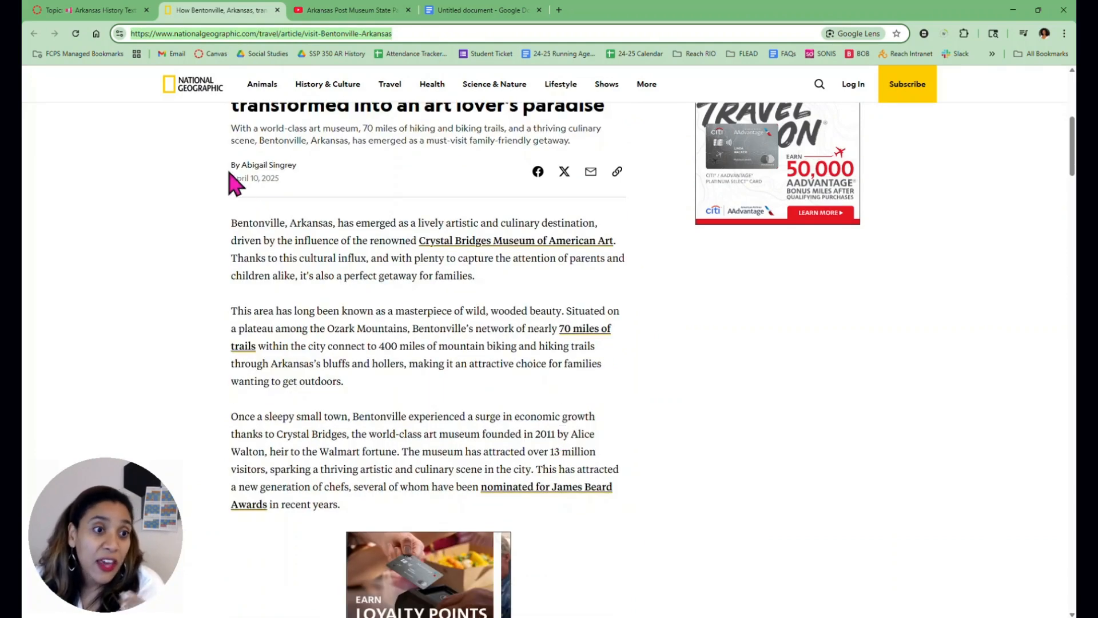
pyautogui.scroll(3, 486, 308)
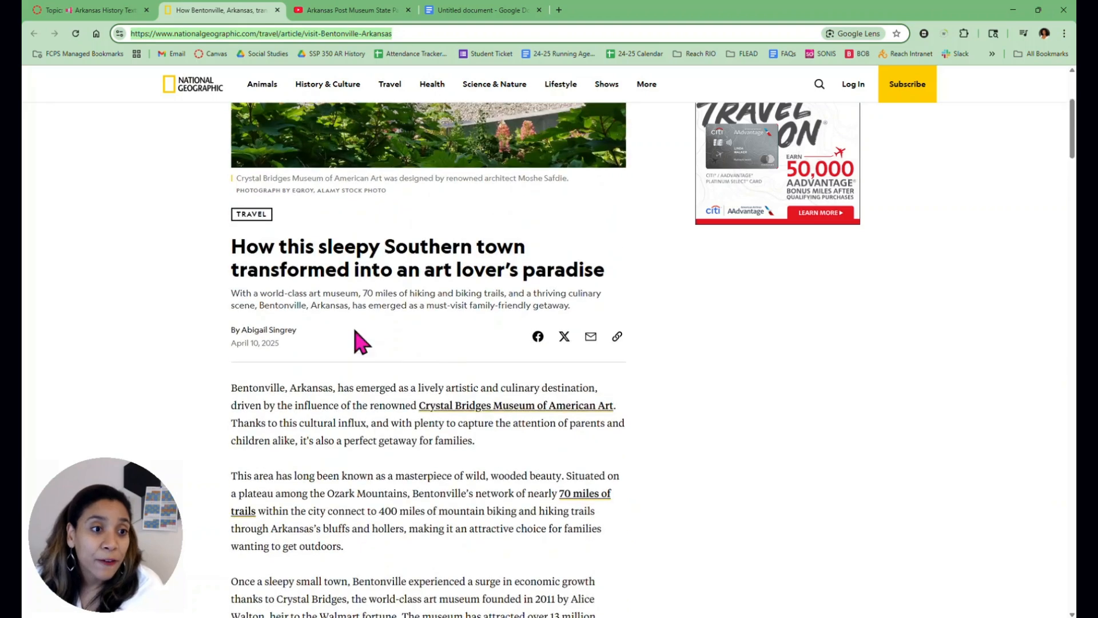
pyautogui.scroll(3, 414, 250)
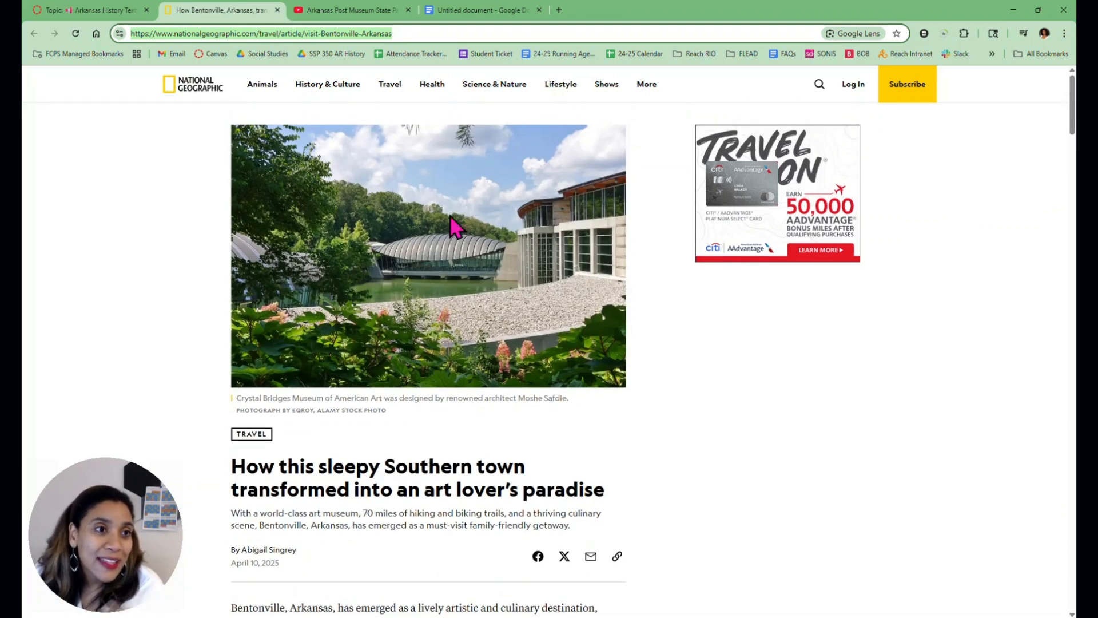
# Step: Back in the Google Docs document, search for a new citation source of type Website, accessed by Website, using the copied National Geographic article address
pyautogui.moveTo(465, 95)
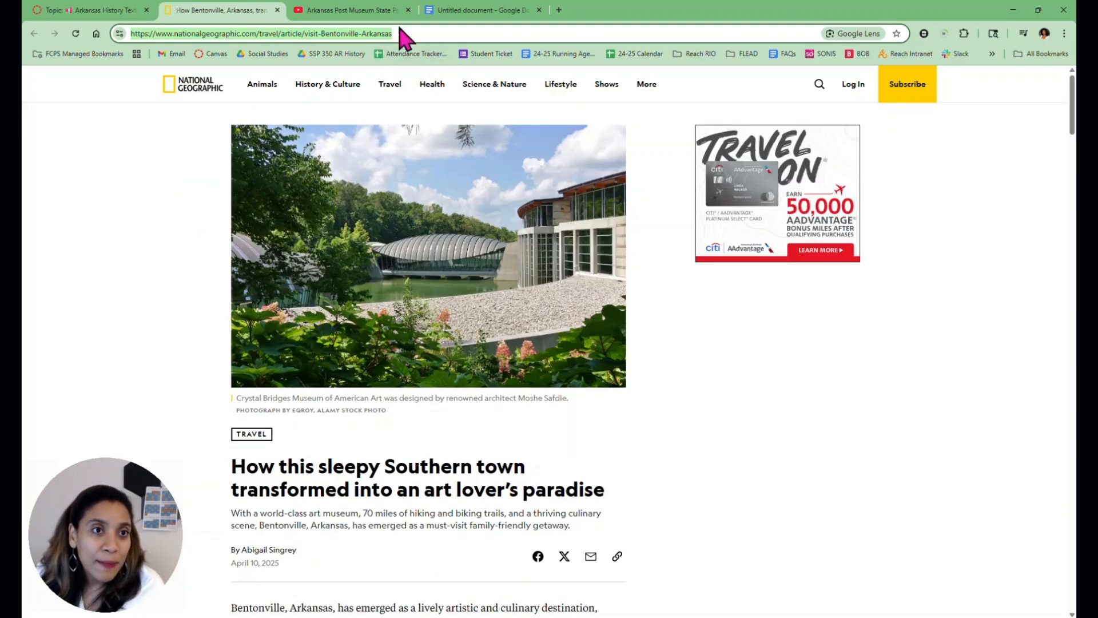
pyautogui.click(451, 17)
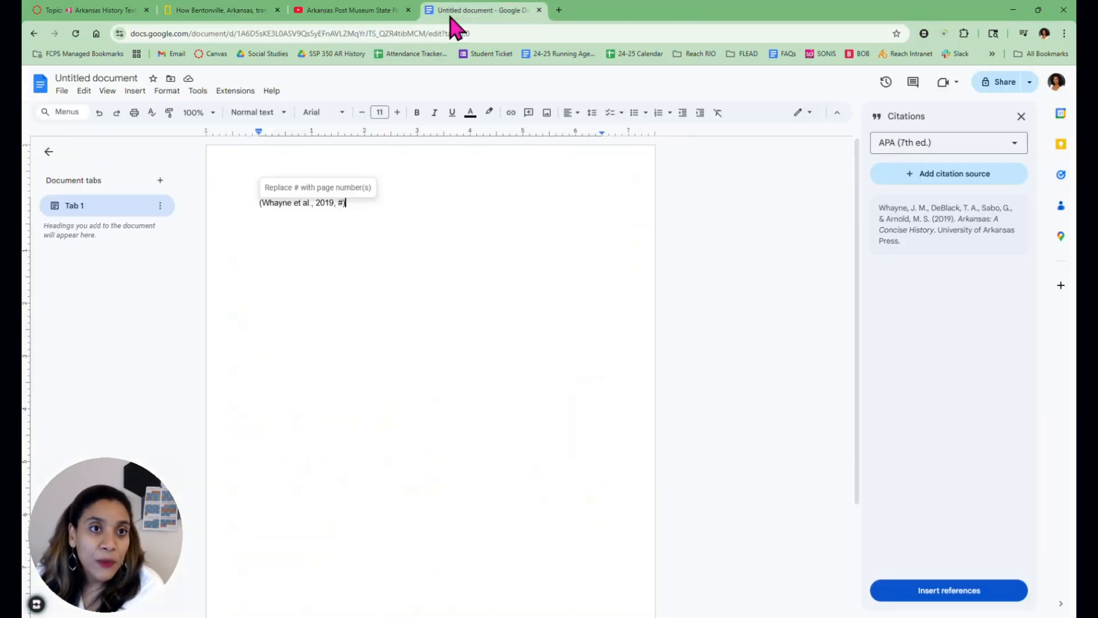
pyautogui.click(900, 182)
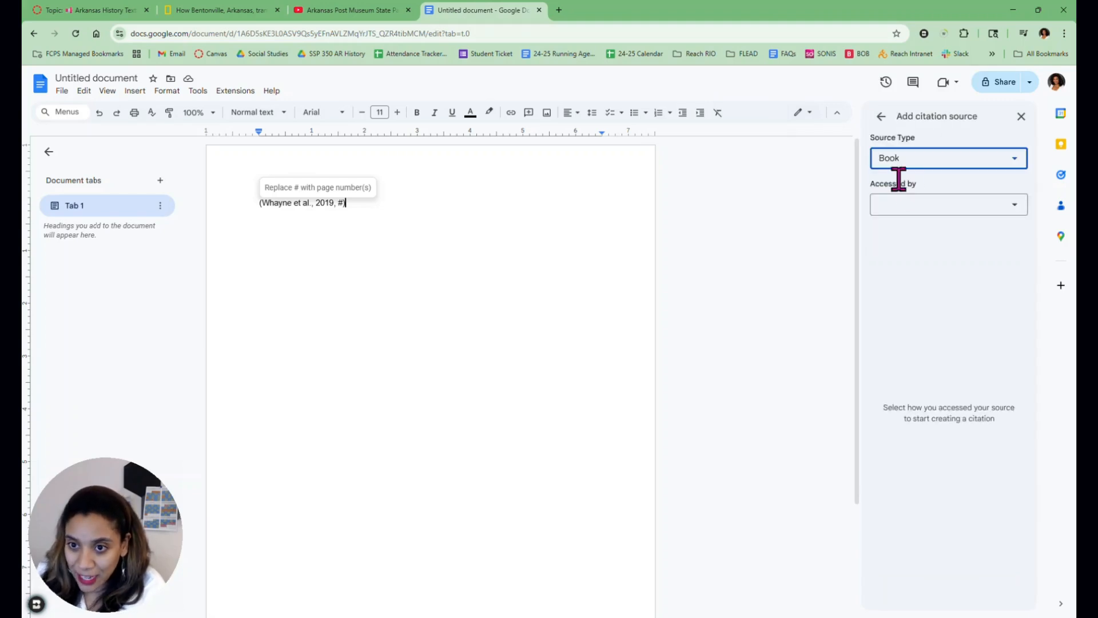
pyautogui.click(906, 165)
pyautogui.click(915, 218)
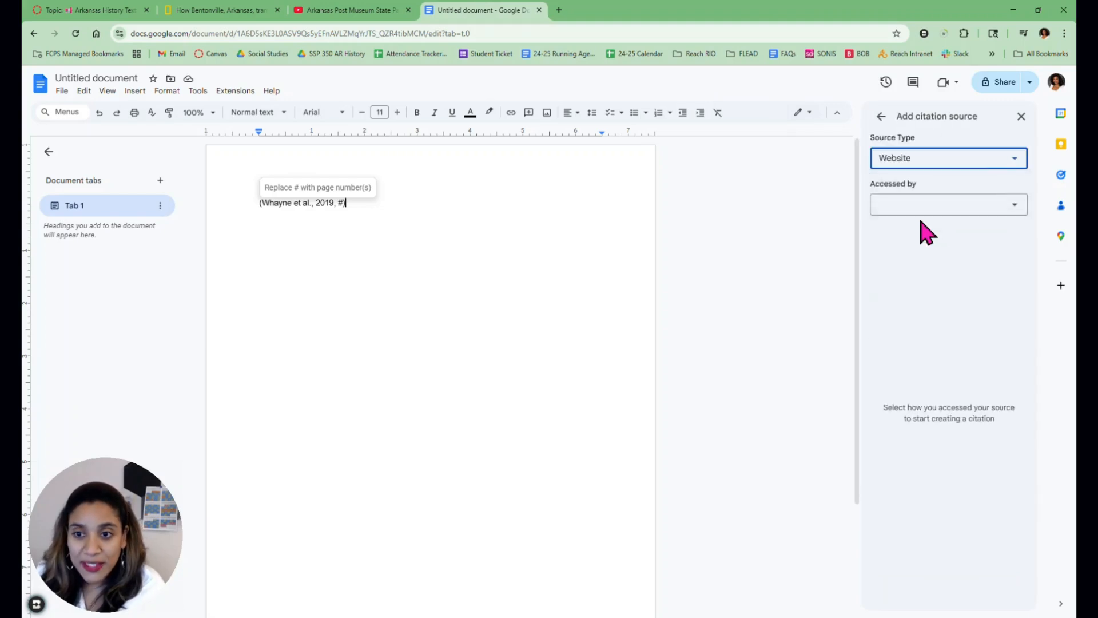
pyautogui.click(923, 211)
pyautogui.click(943, 229)
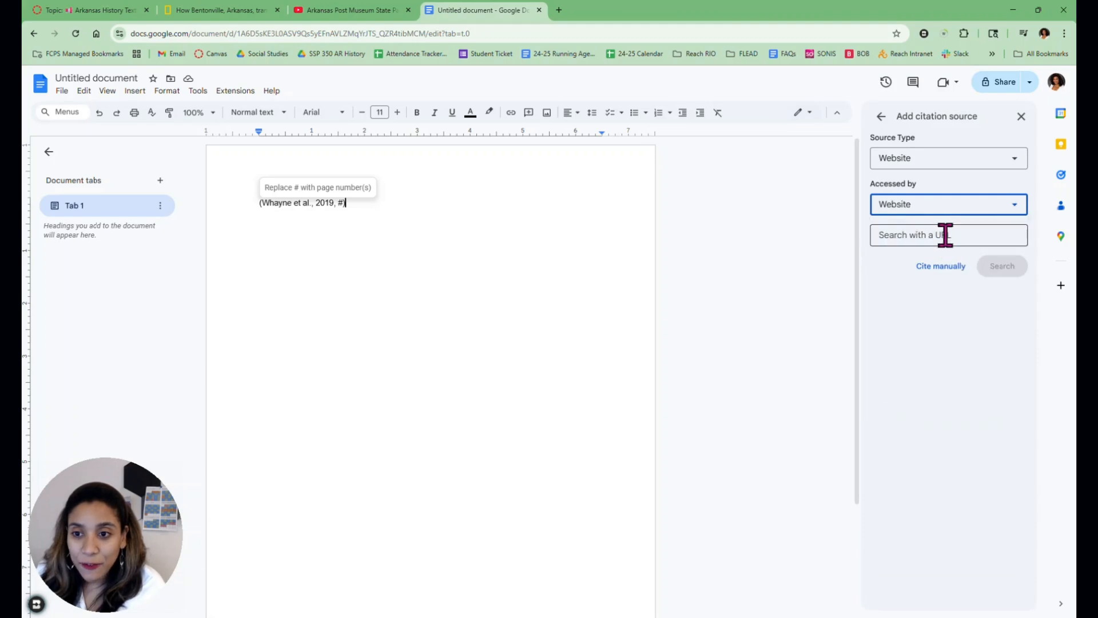
pyautogui.click(945, 235)
pyautogui.rightClick(946, 240)
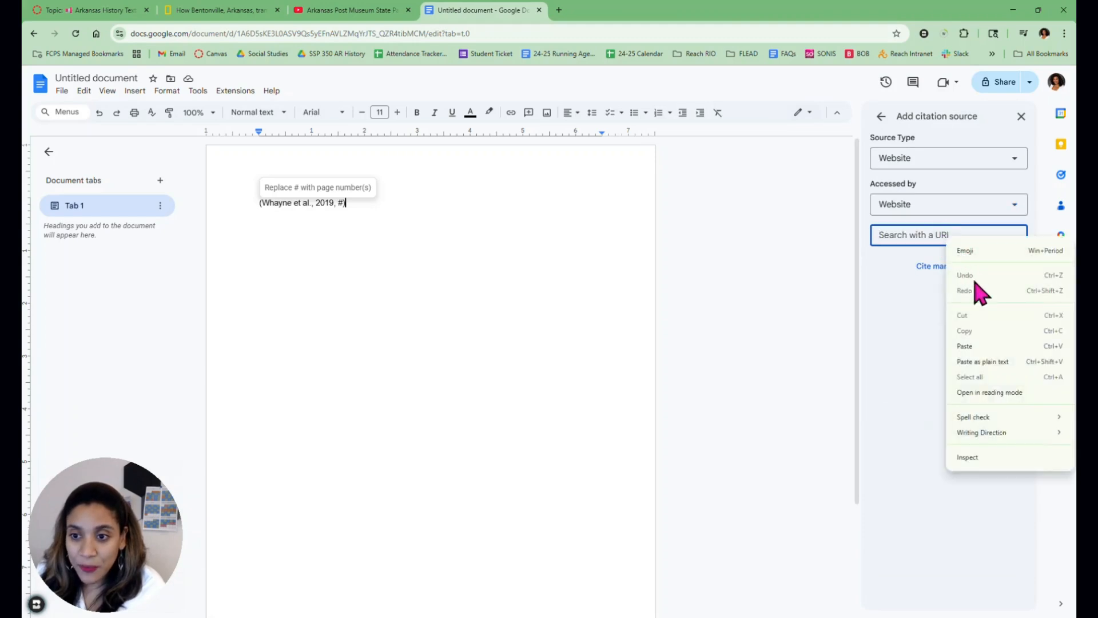
pyautogui.click(984, 347)
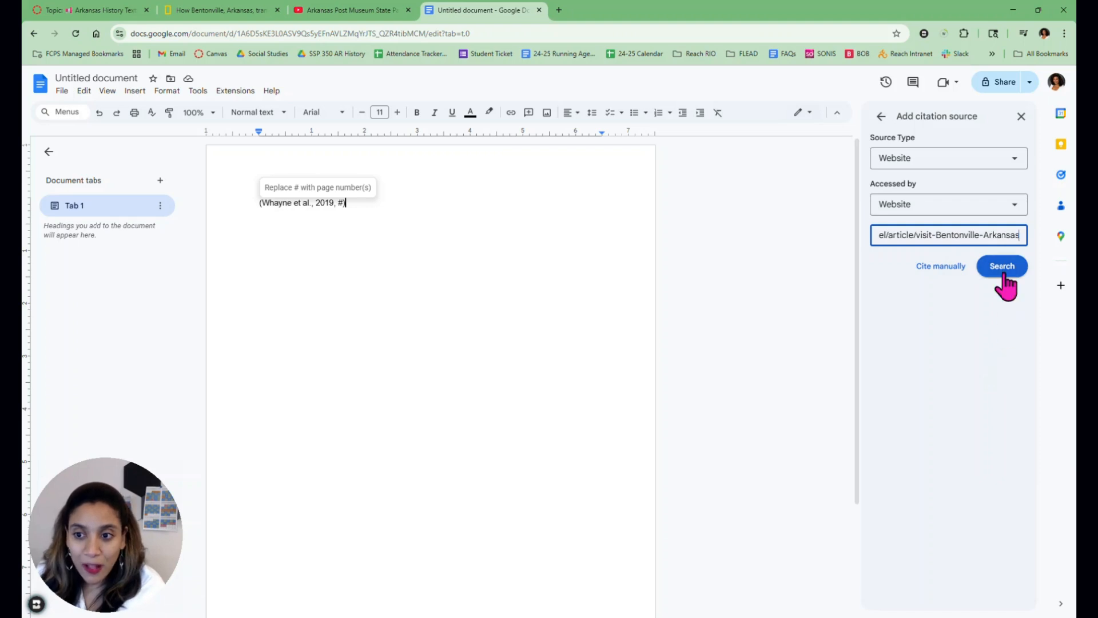
pyautogui.click(1004, 274)
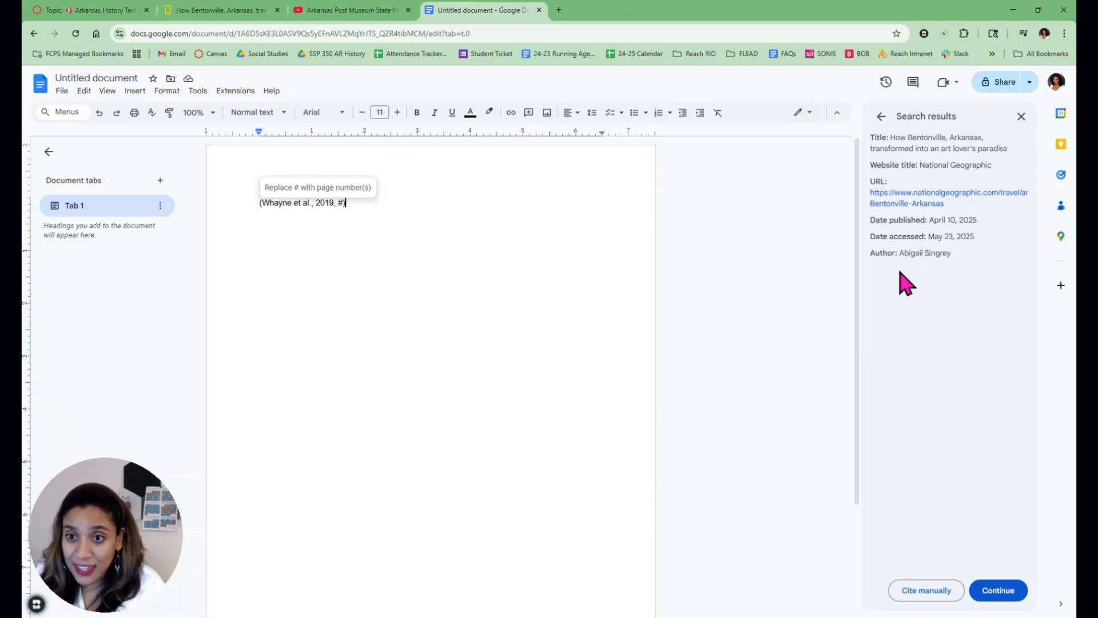
# Step: Accept the found National Geographic article, review its filled-in details and add it as a citation source
pyautogui.click(998, 591)
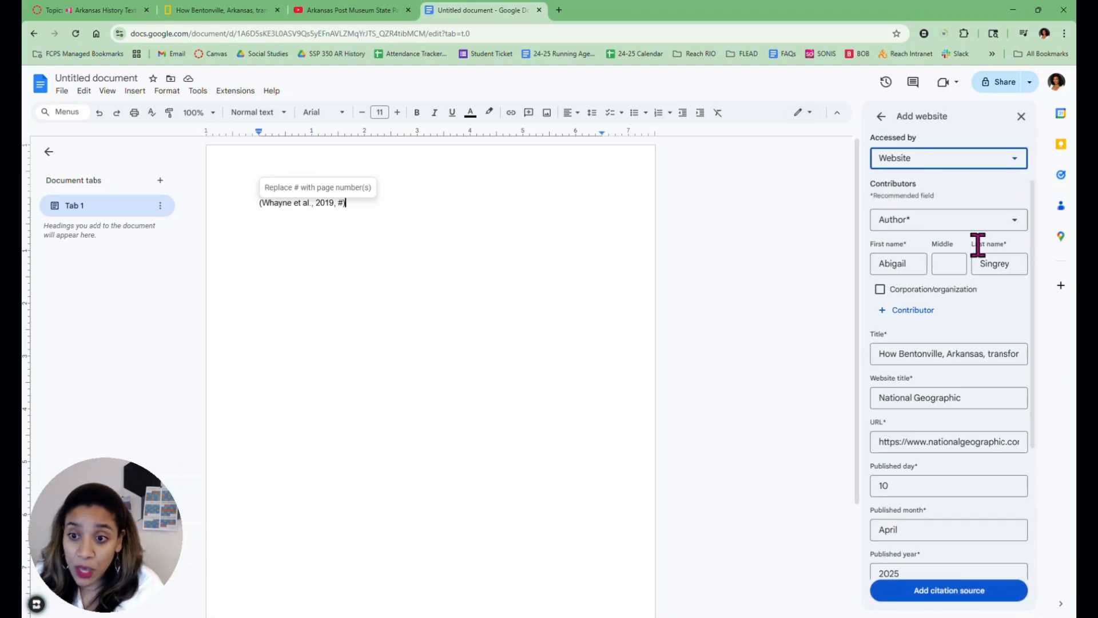
pyautogui.scroll(-3, 978, 244)
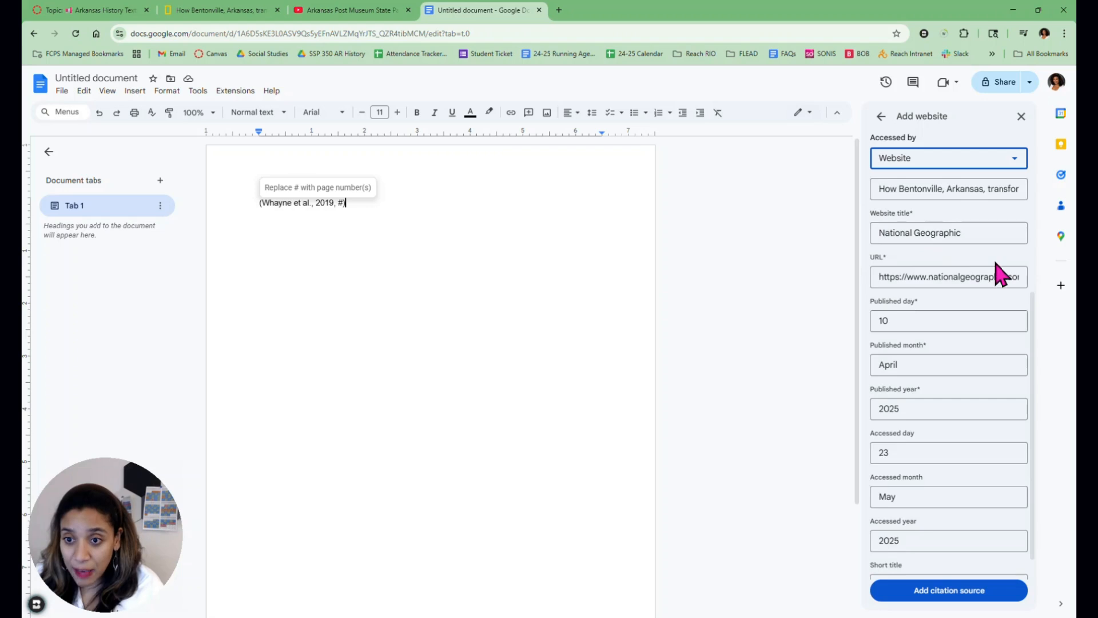
pyautogui.scroll(-1, 996, 265)
pyautogui.click(968, 593)
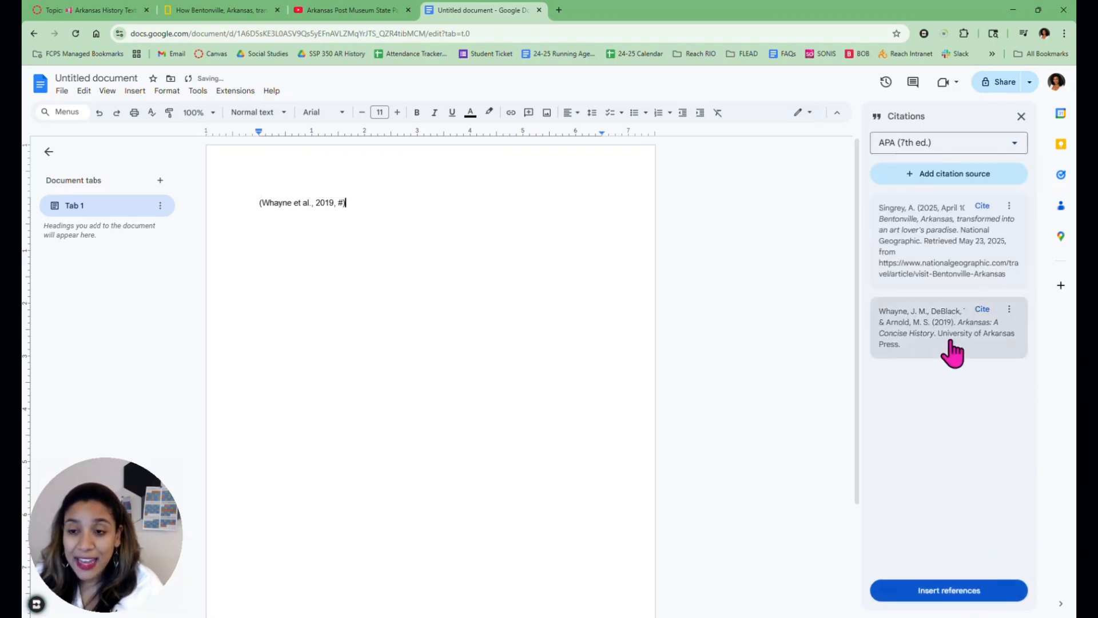
# Step: Insert the in-text citation for the National Geographic article on its own line, highlight it for review and start a new line below
pyautogui.click(988, 209)
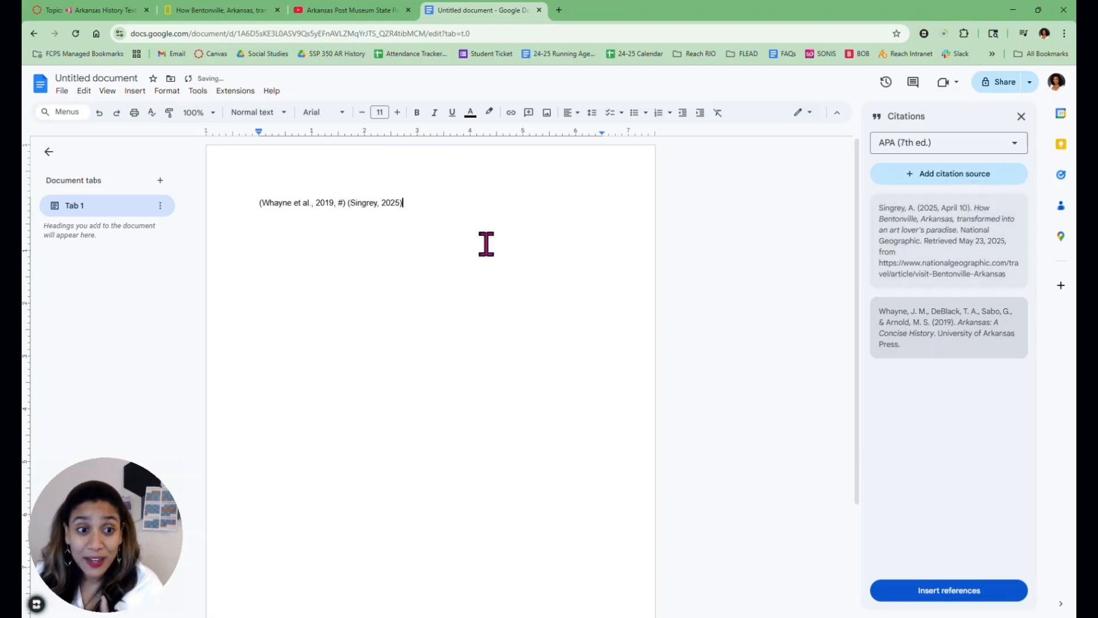
pyautogui.press('Return')
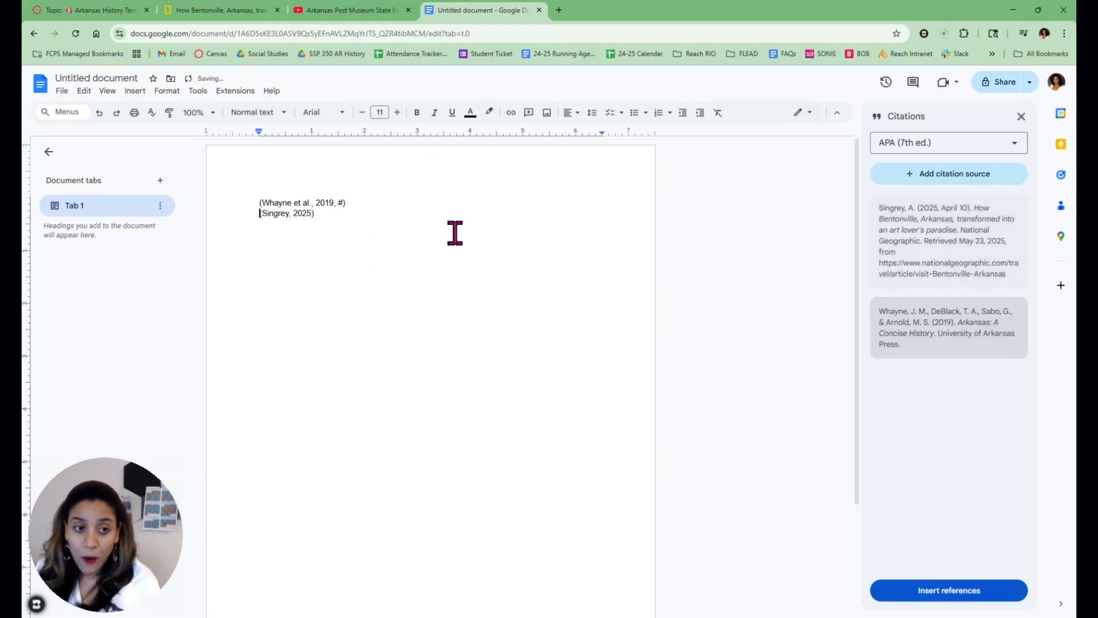
pyautogui.moveTo(310, 219); pyautogui.dragTo(252, 221)
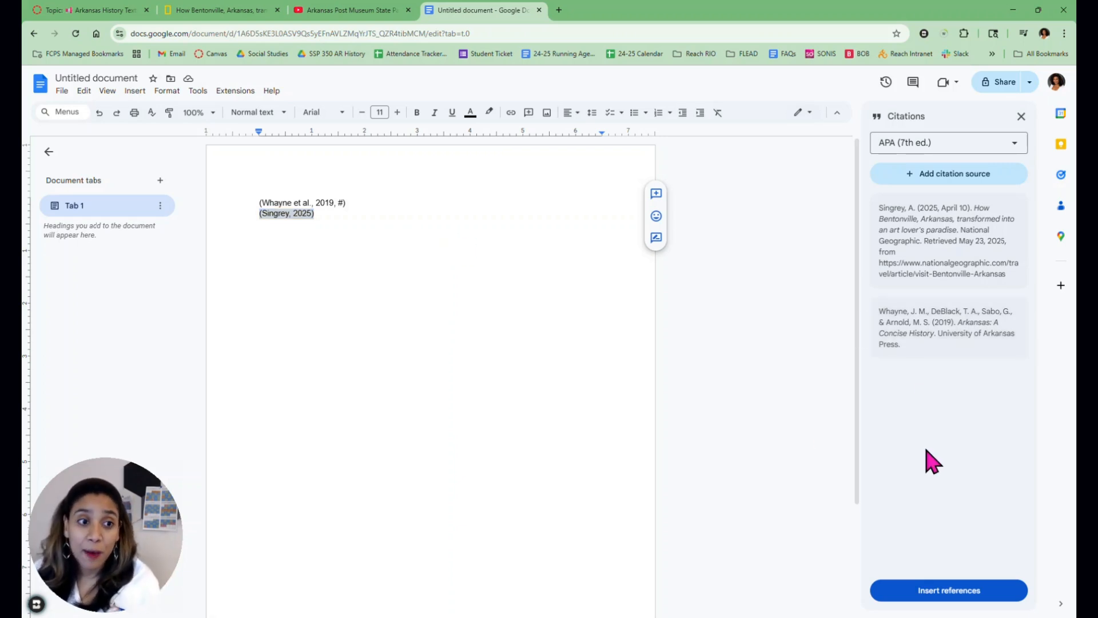
pyautogui.click(462, 241)
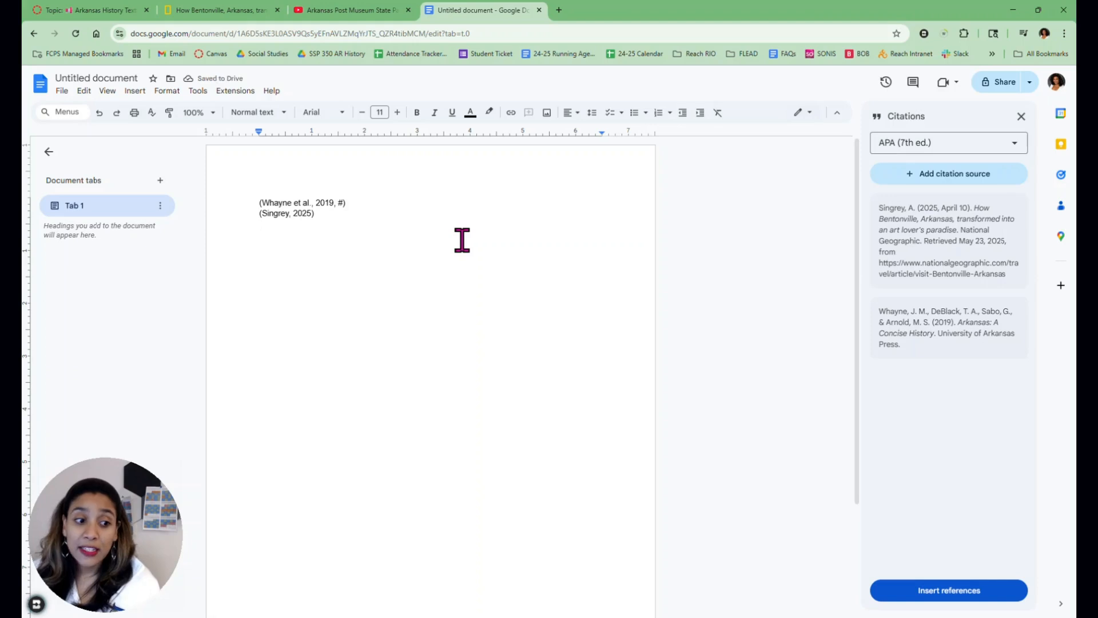
pyautogui.press('Return')
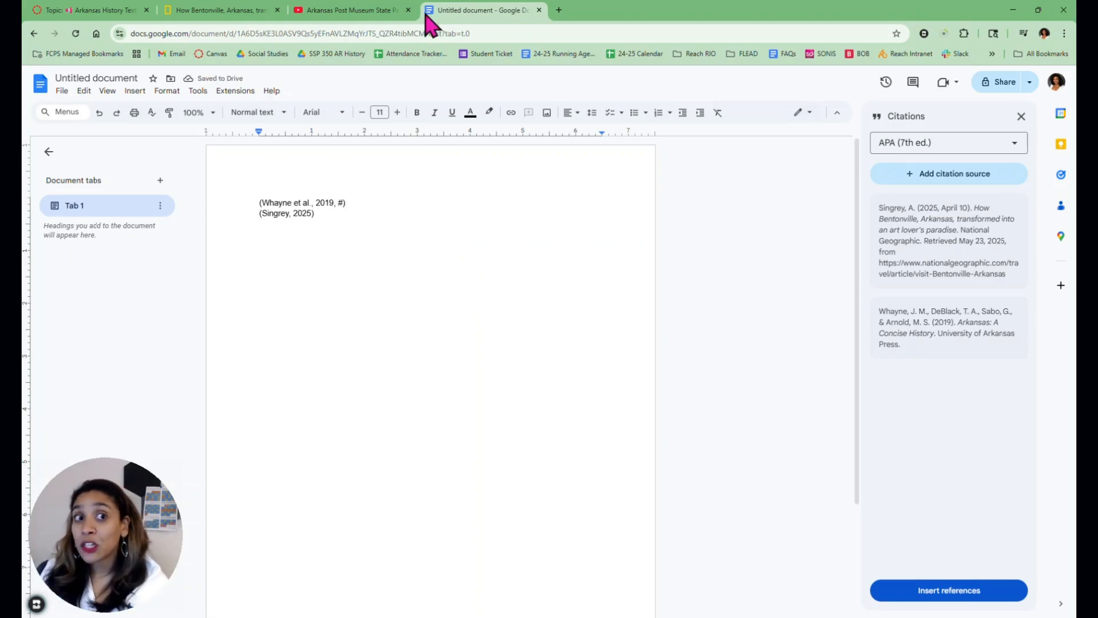
# Step: Switch to the YouTube video Arkansas Post Museum State Park, Arkansas, look over its channel and description, and copy its web address
pyautogui.click(347, 17)
pyautogui.scroll(7, 518, 366)
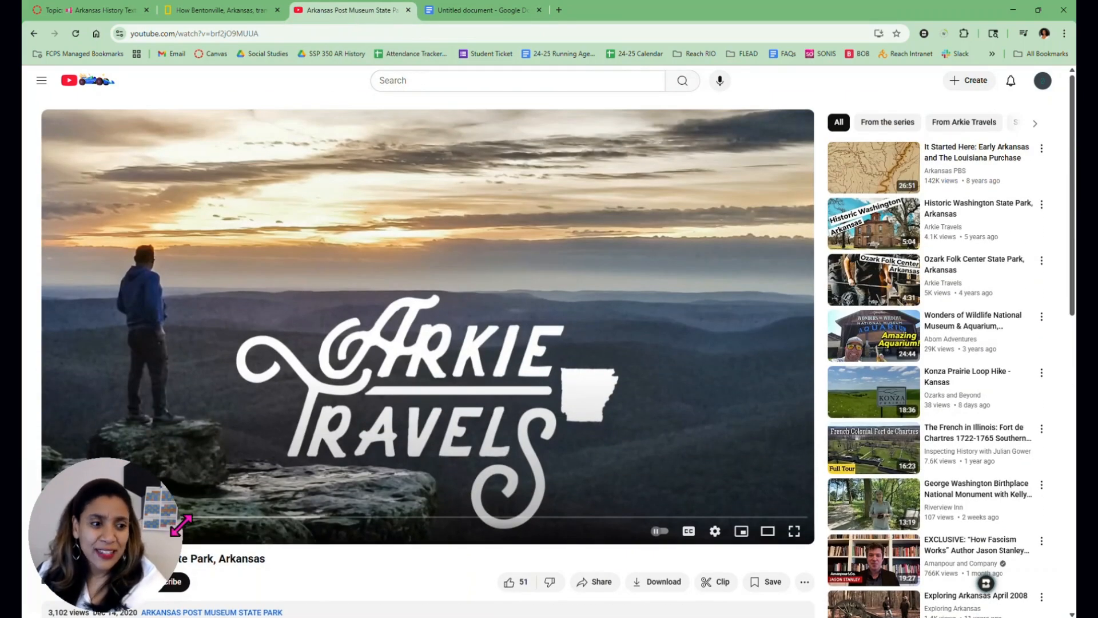
pyautogui.scroll(-5, 412, 245)
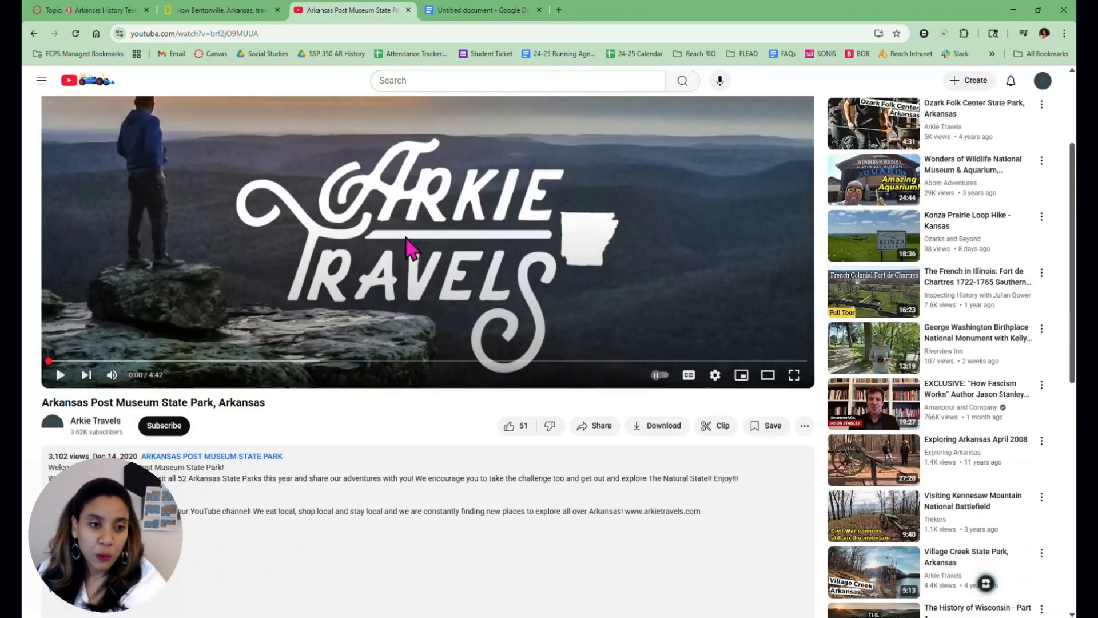
pyautogui.scroll(-2, 412, 247)
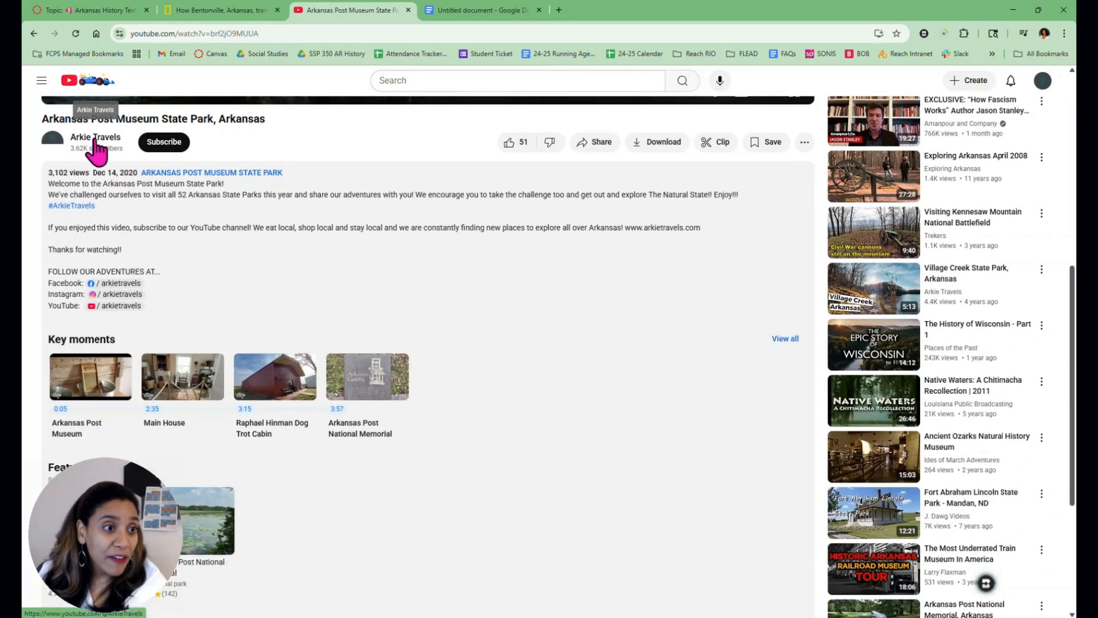
pyautogui.scroll(4, 218, 128)
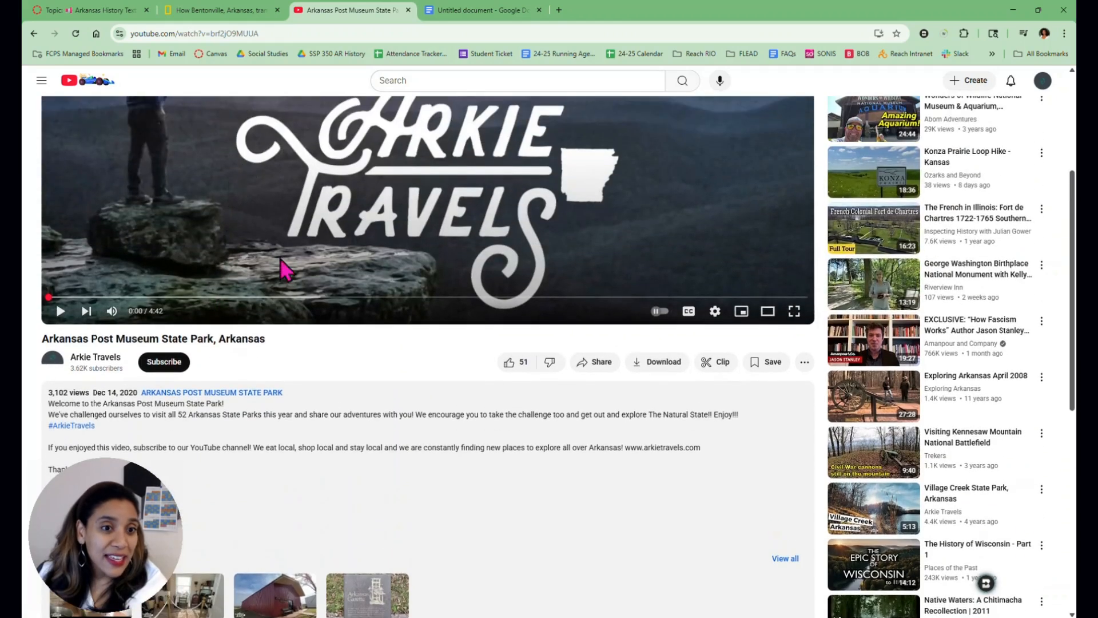
pyautogui.scroll(4, 485, 265)
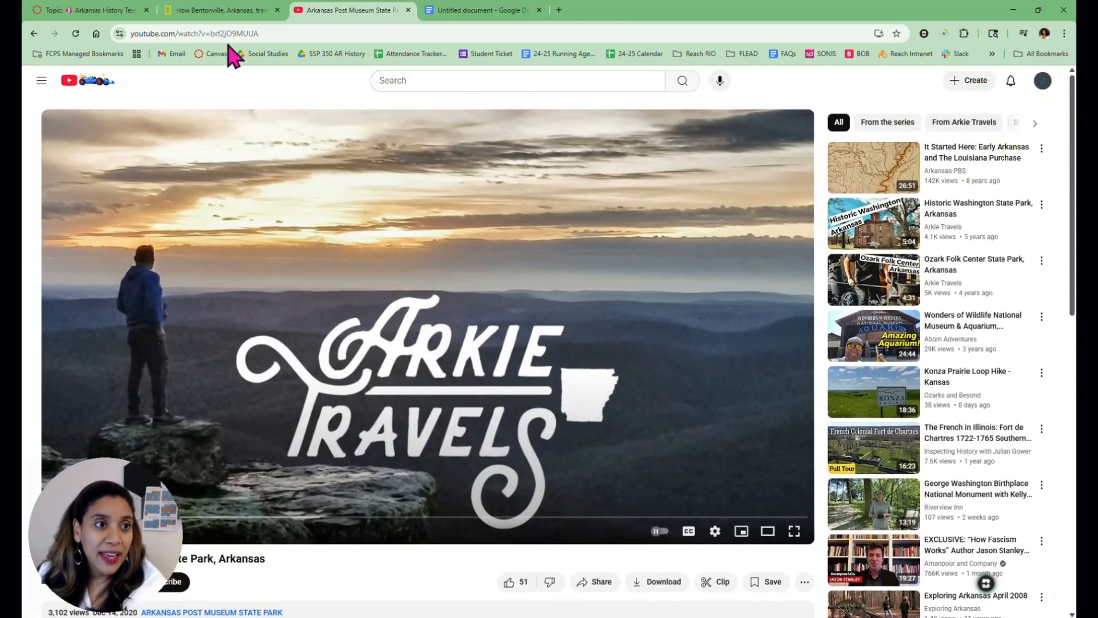
pyautogui.click(221, 34)
pyautogui.rightClick(222, 33)
pyautogui.click(286, 143)
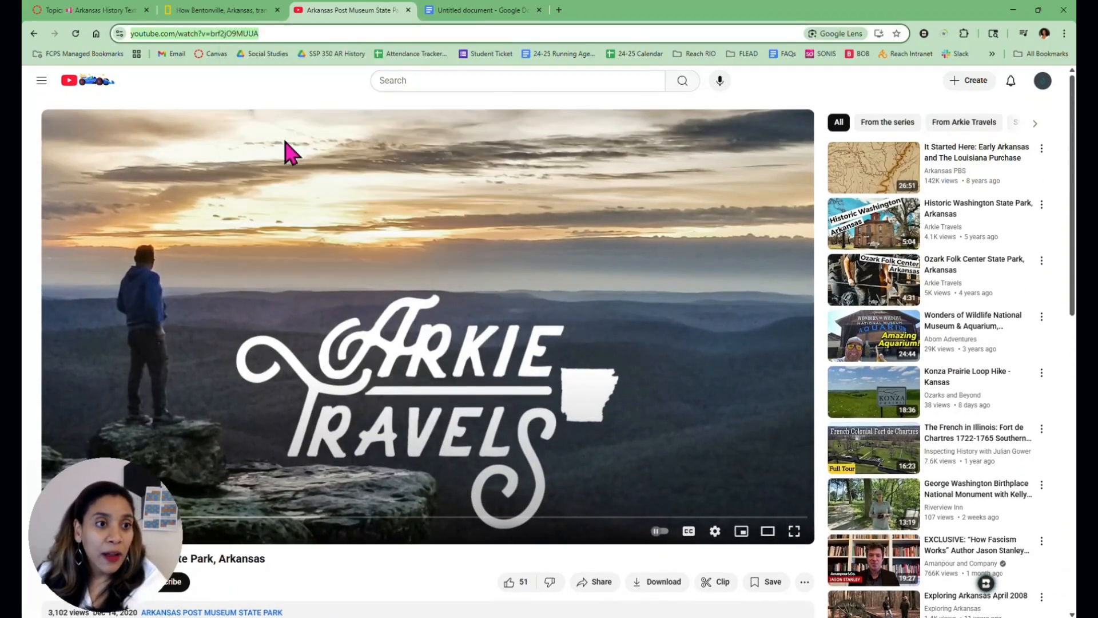
# Step: Back in the Google Docs document, start a new citation source of type Miscellaneous, accessed by Website
pyautogui.click(461, 10)
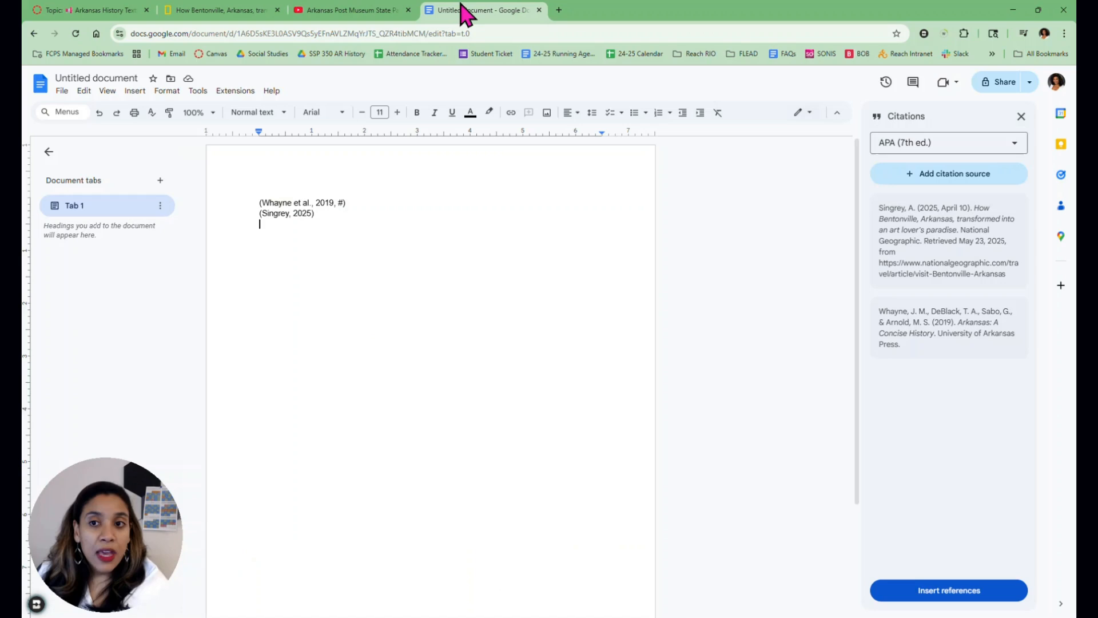
pyautogui.click(917, 172)
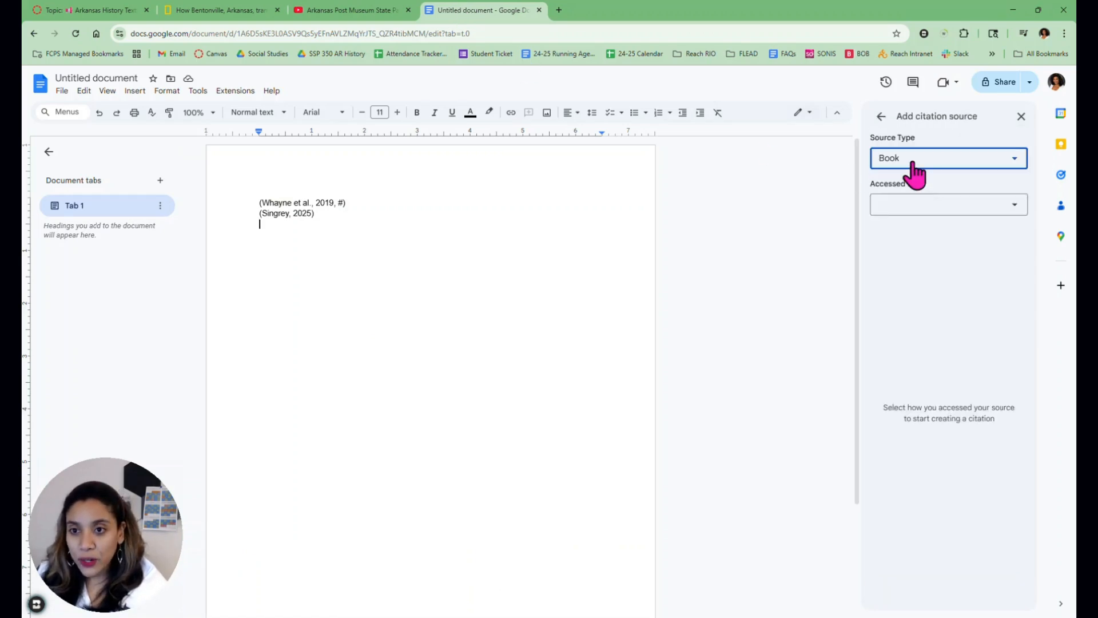
pyautogui.click(914, 164)
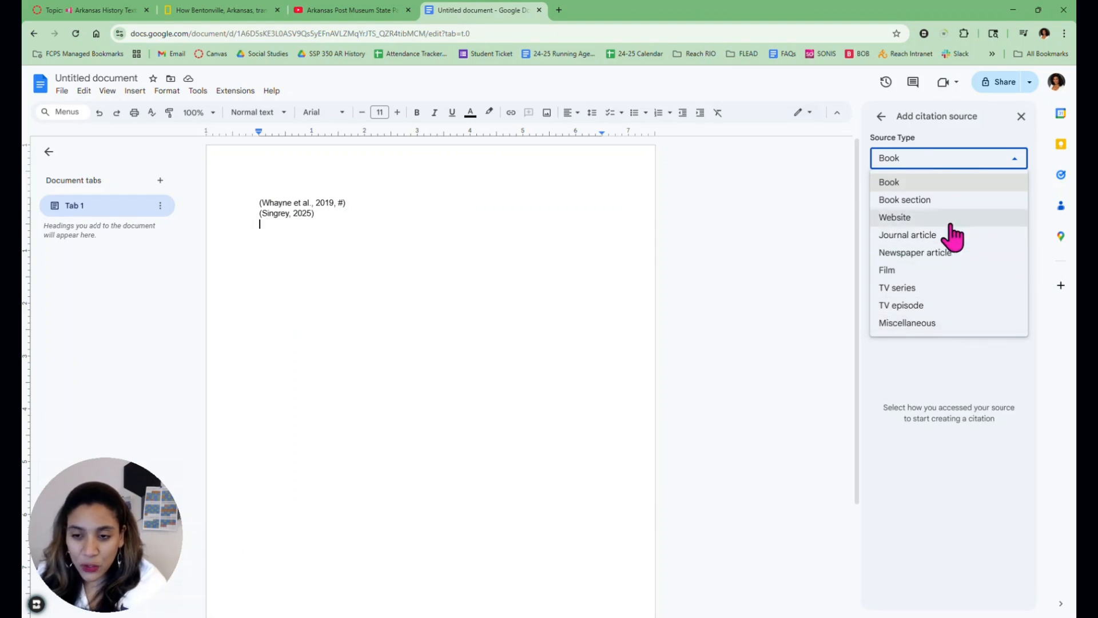
pyautogui.click(976, 324)
pyautogui.click(918, 206)
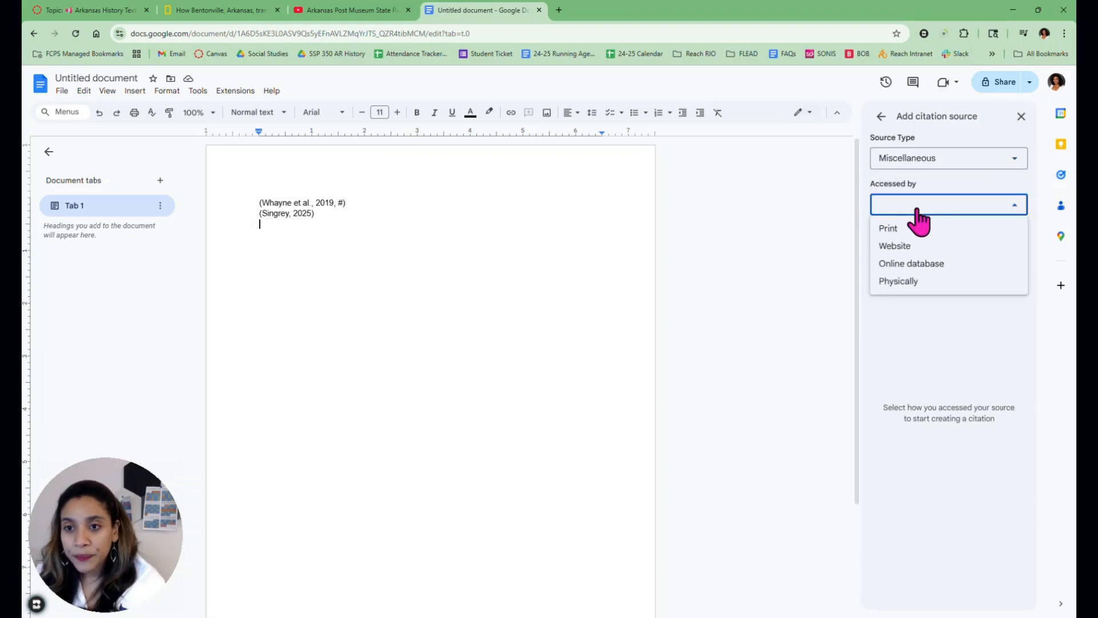
pyautogui.click(964, 251)
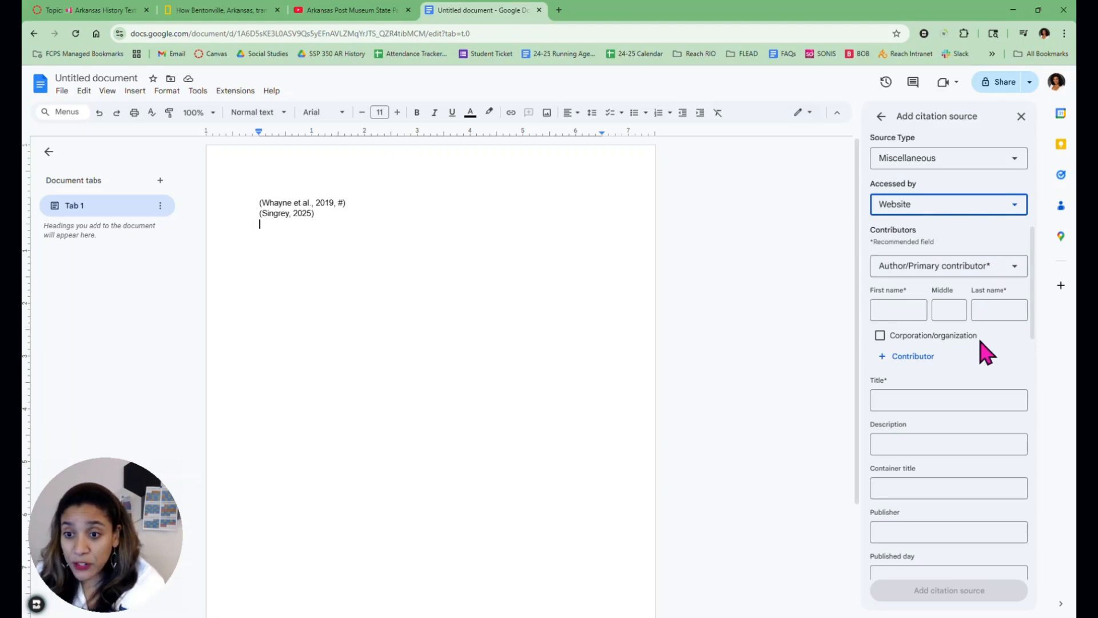
# Step: Paste the YouTube video's address as the source URL and mark the primary contributor as a corporation/organization
pyautogui.scroll(-5, 984, 349)
pyautogui.scroll(-3, 984, 343)
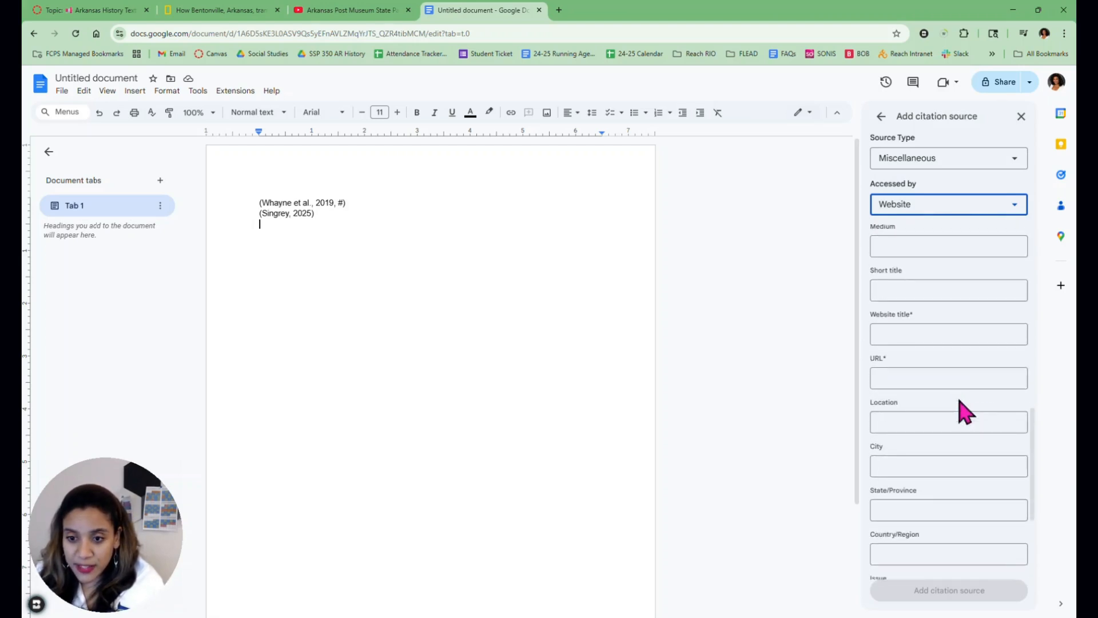
pyautogui.click(951, 377)
pyautogui.hotkey('ctrl', 'v')
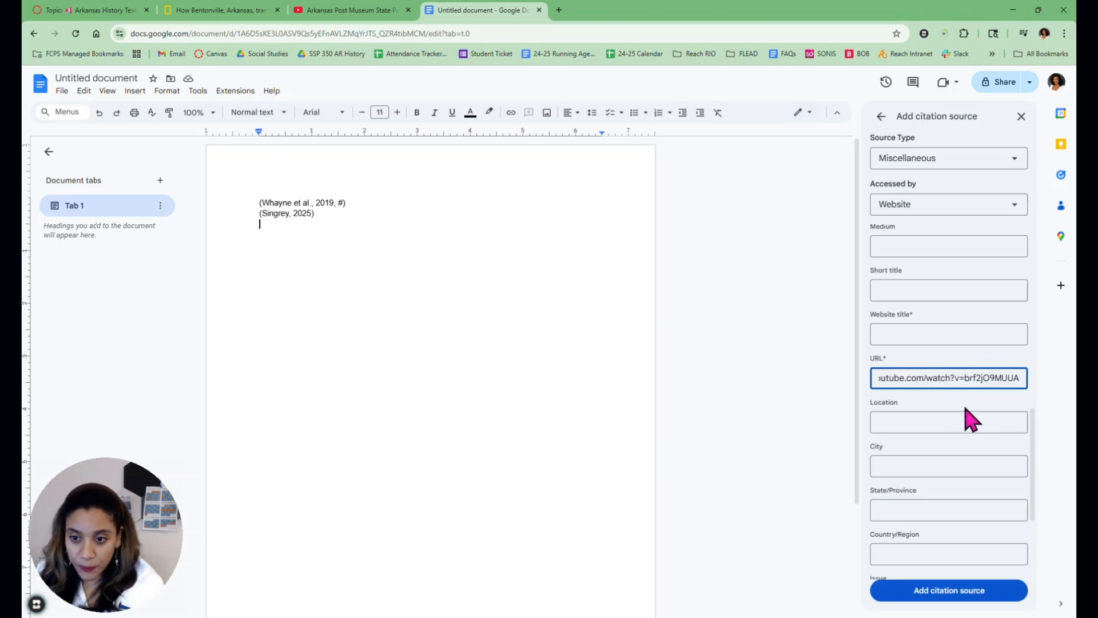
pyautogui.scroll(5, 976, 329)
pyautogui.scroll(5, 976, 329)
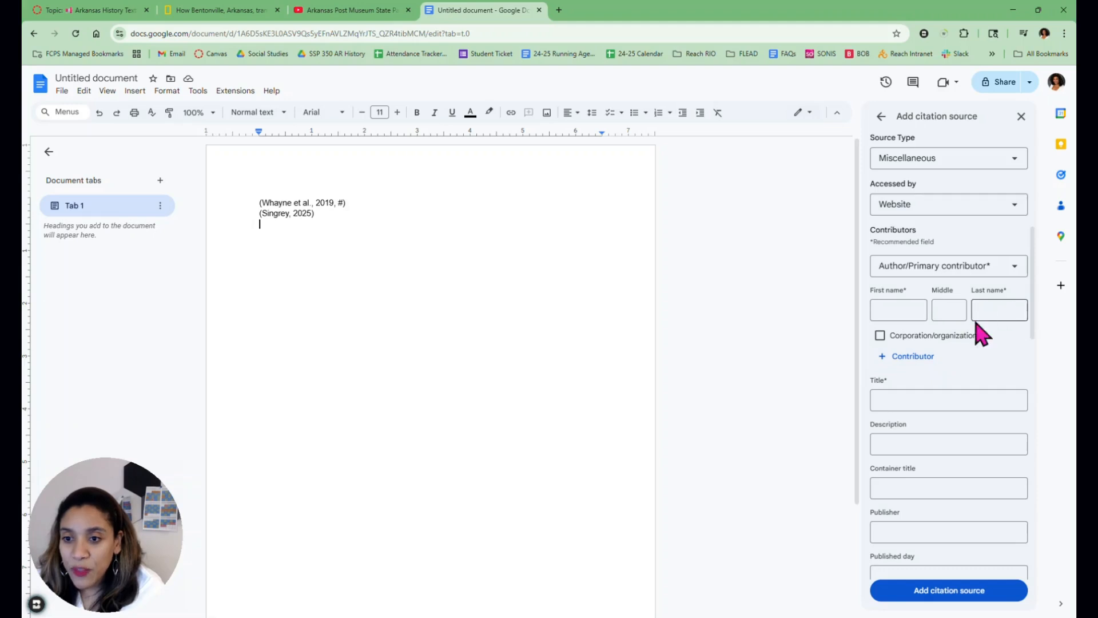
pyautogui.click(880, 336)
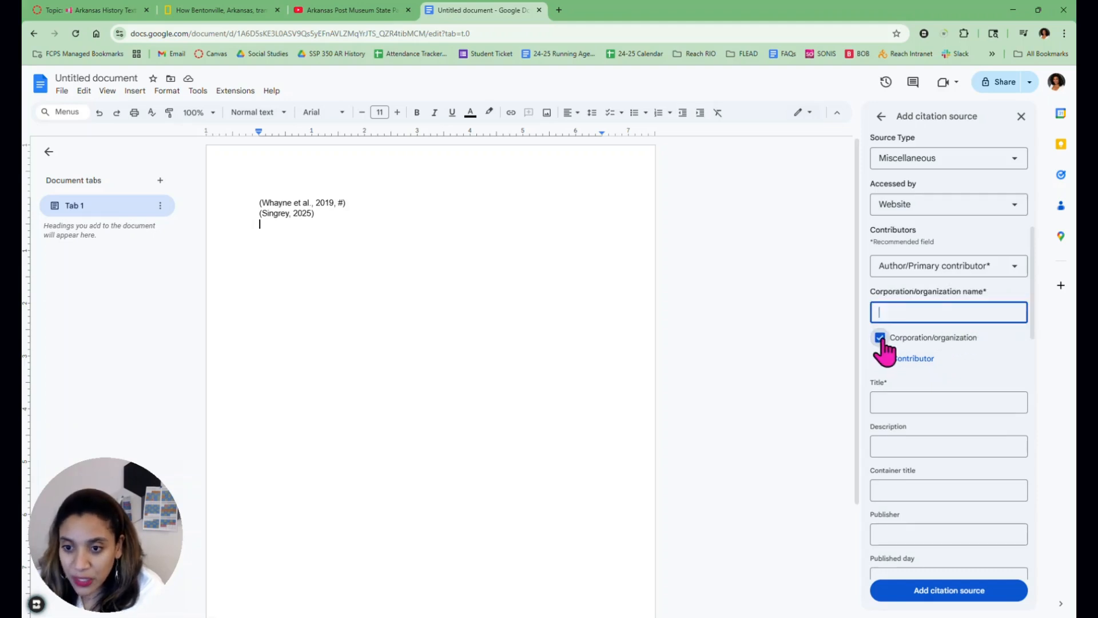
# Step: Copy the title Arkansas Post Museum State Park, Arkansas from the YouTube page and paste it as the citation source's title
pyautogui.click(321, 10)
pyautogui.scroll(-3, 436, 265)
pyautogui.scroll(-2, 435, 264)
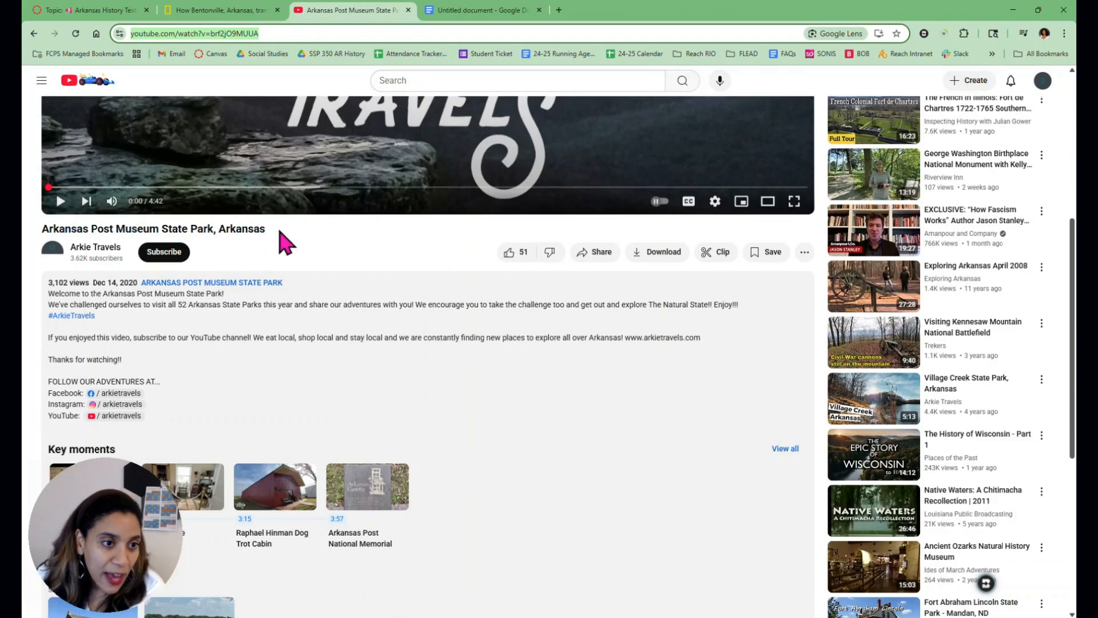
pyautogui.moveTo(266, 229); pyautogui.dragTo(34, 235)
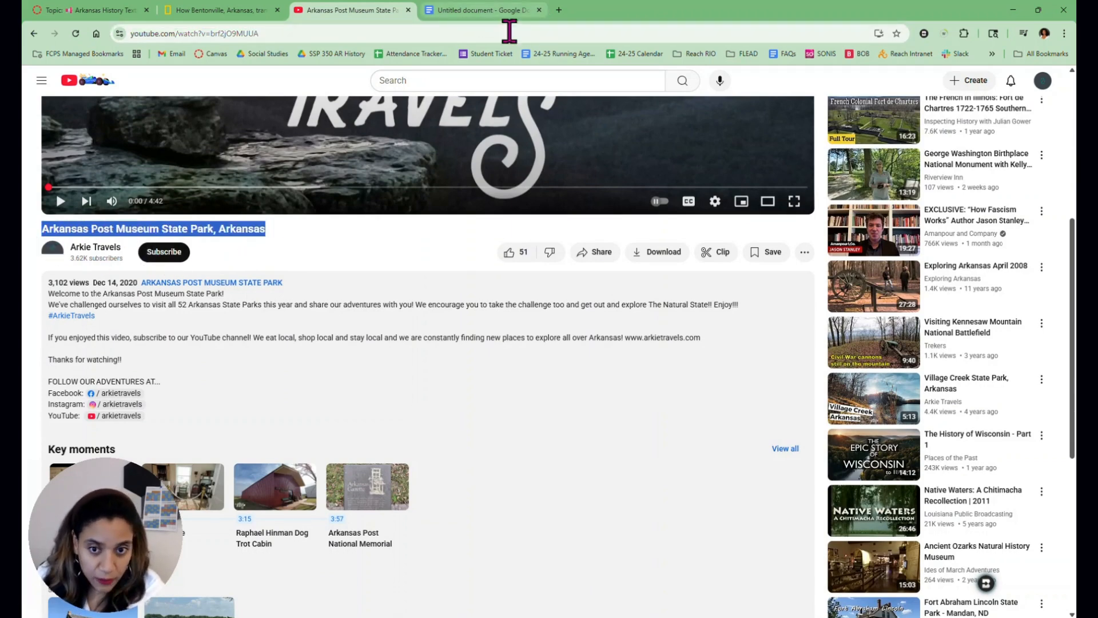
pyautogui.click(503, 14)
pyautogui.scroll(-2, 933, 342)
pyautogui.click(920, 291)
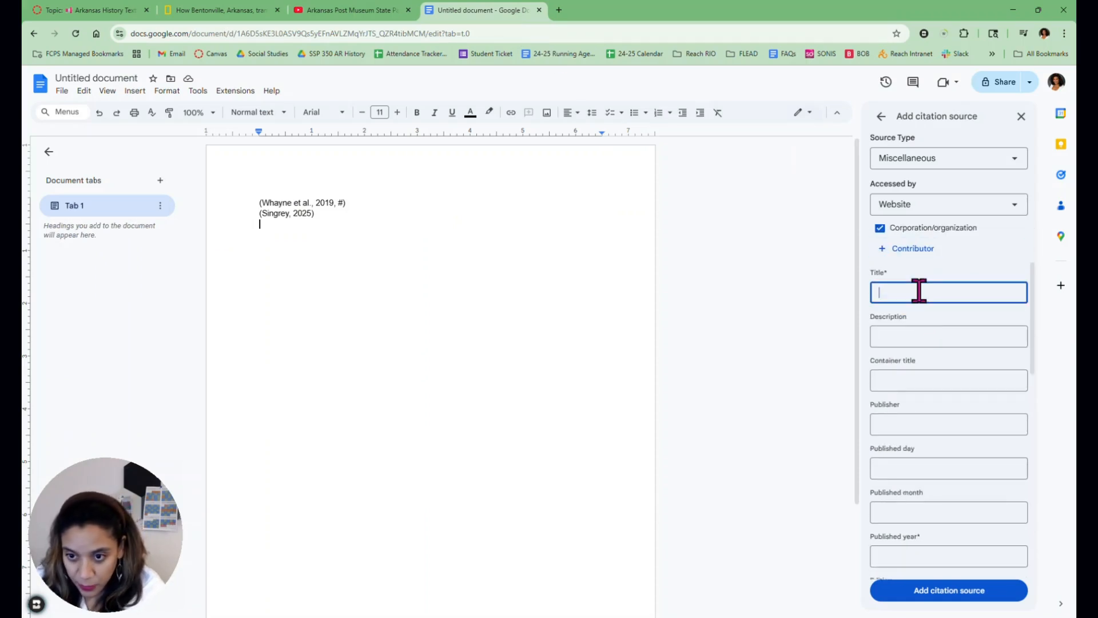
pyautogui.hotkey('ctrl', 'v')
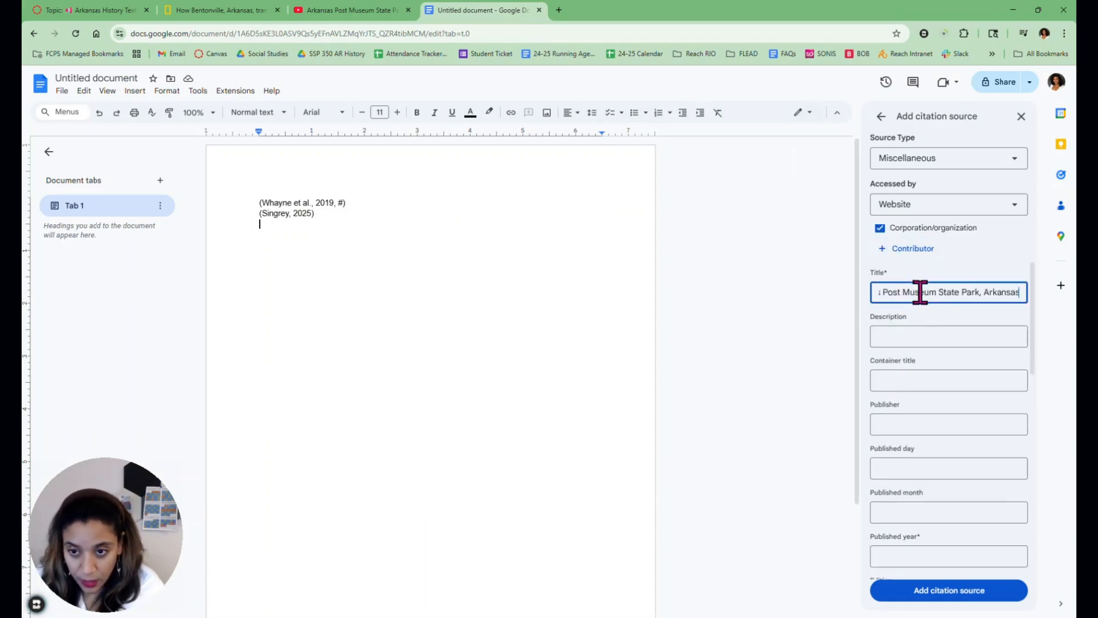
# Step: Copy Arkansas Post Museum State Park from the citation's title and paste it as the corporation/organization name
pyautogui.moveTo(981, 292); pyautogui.dragTo(876, 307)
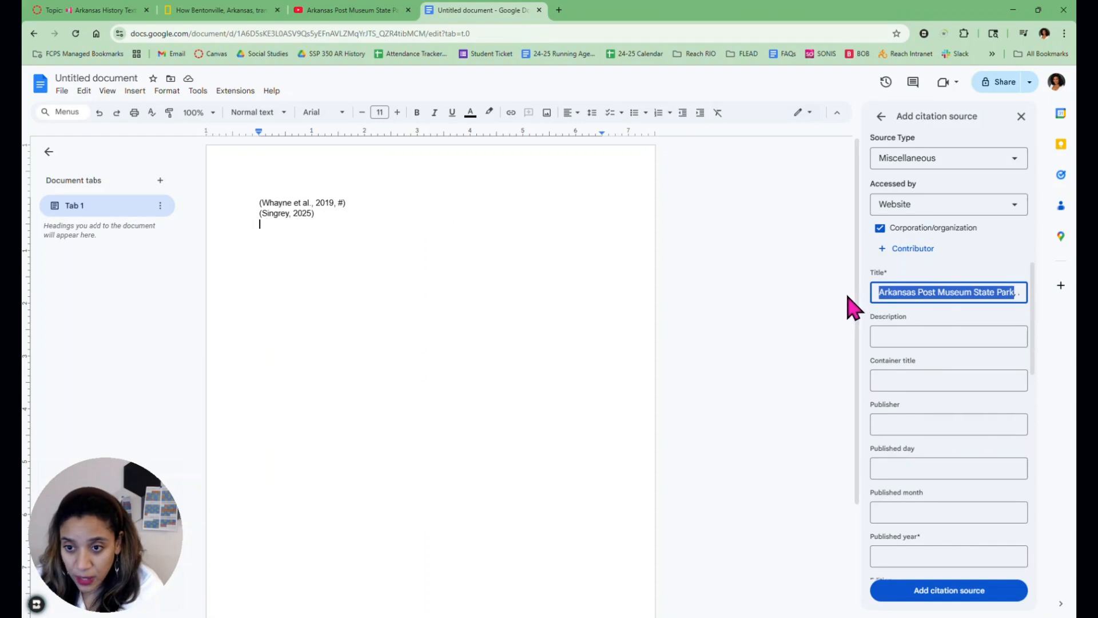
pyautogui.click(969, 276)
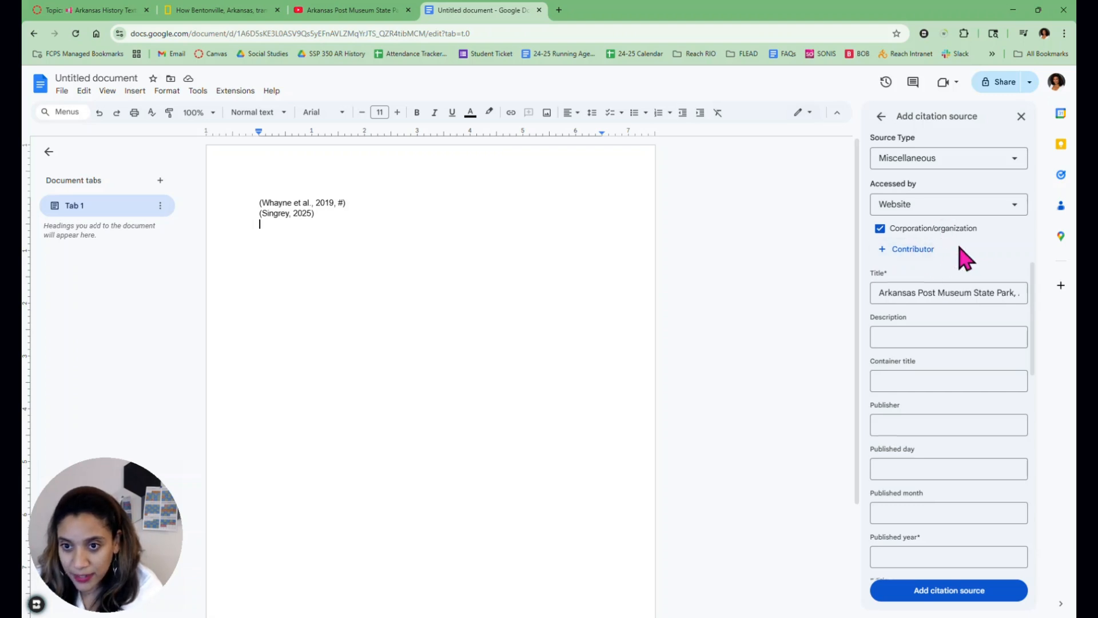
pyautogui.click(960, 251)
pyautogui.click(960, 311)
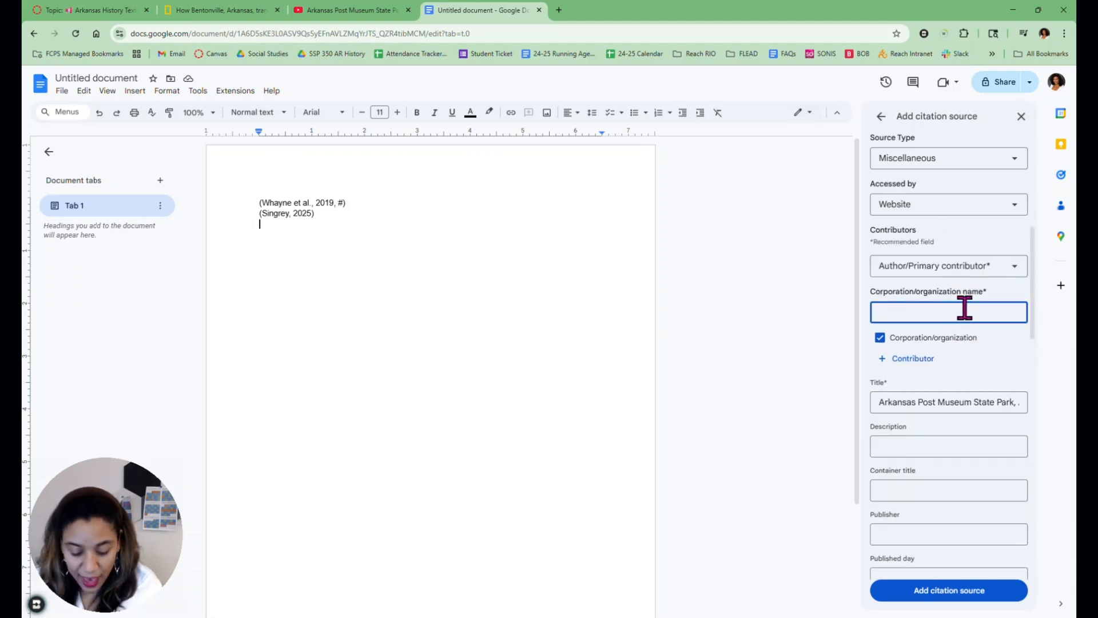
pyautogui.hotkey('ctrl', 'v')
pyautogui.click(1000, 341)
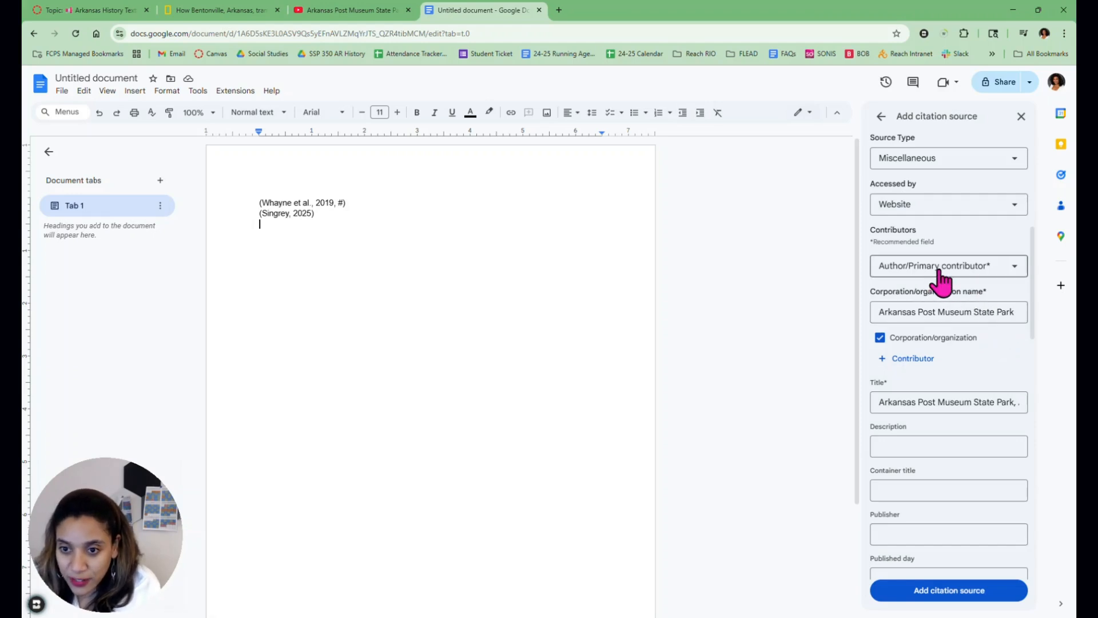
# Step: Check the channel name on the YouTube video page for the publisher entry and return to the citation source in Google Docs
pyautogui.scroll(-1, 953, 366)
pyautogui.scroll(-2, 952, 400)
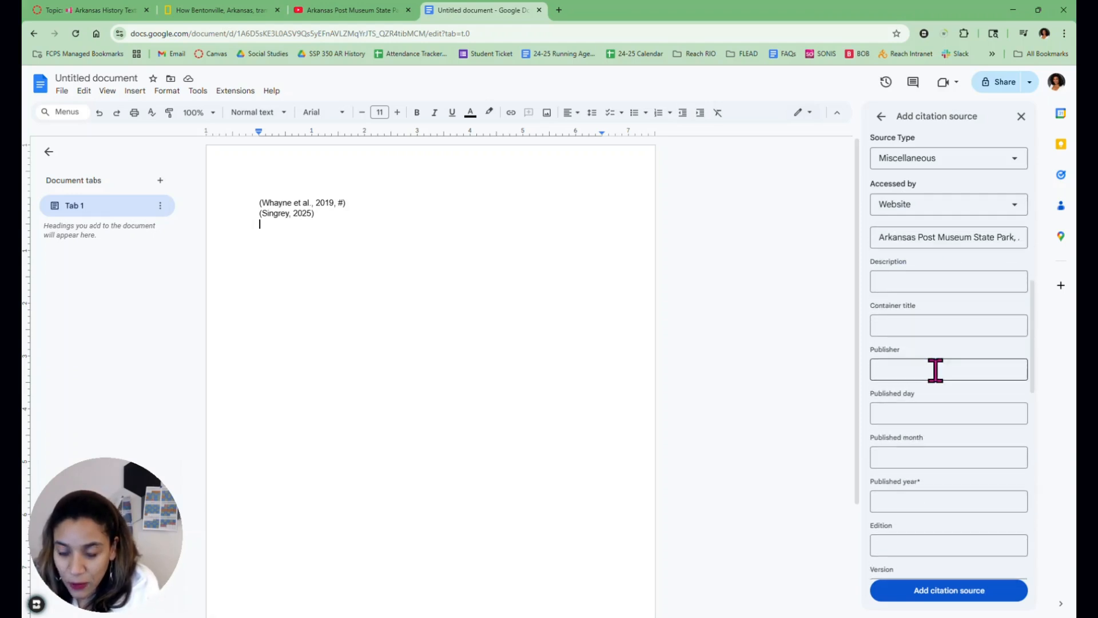
pyautogui.click(934, 368)
pyautogui.click(363, 12)
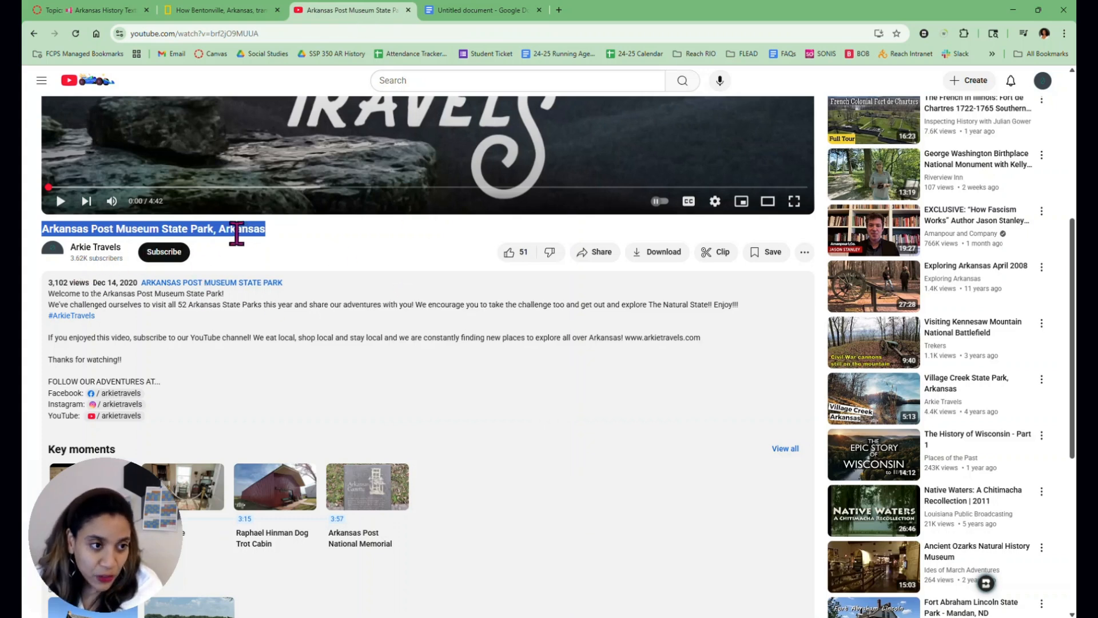
pyautogui.click(127, 256)
pyautogui.moveTo(69, 247); pyautogui.dragTo(129, 254)
pyautogui.click(490, 11)
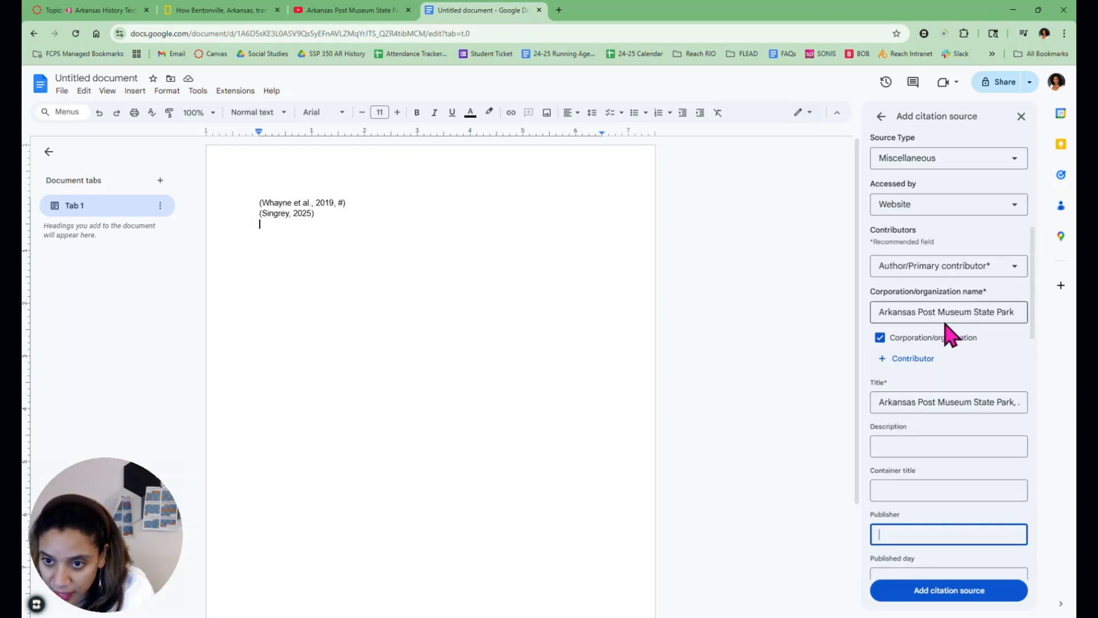
# Step: Copy Arkansas Post Museum State Park from the citation's title and paste it as the publisher
pyautogui.scroll(-4, 944, 316)
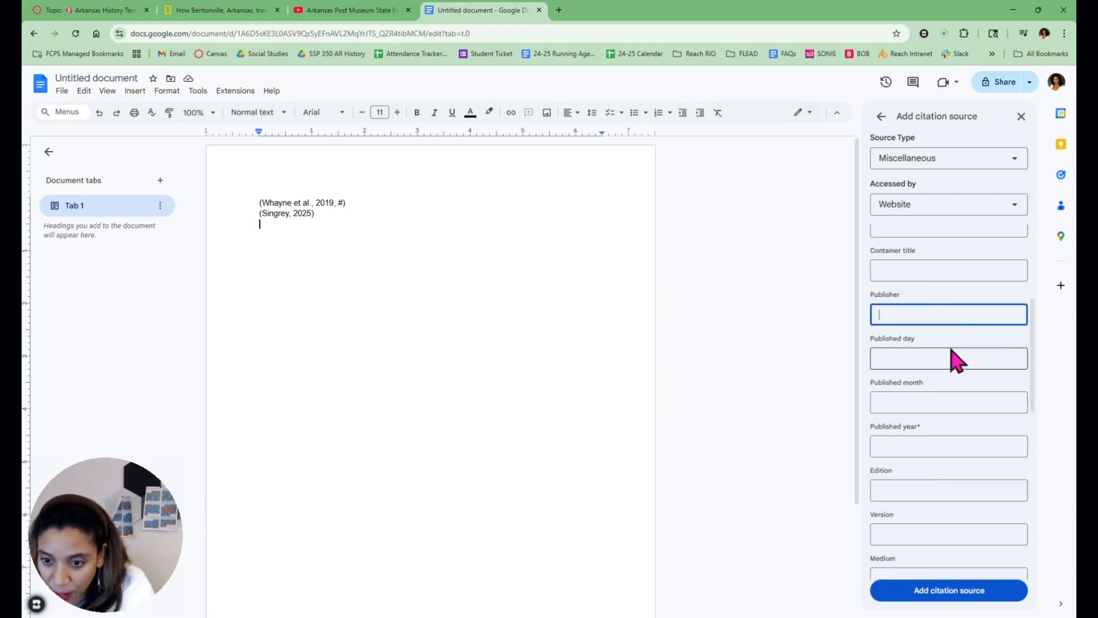
pyautogui.scroll(2, 946, 341)
pyautogui.click(894, 292)
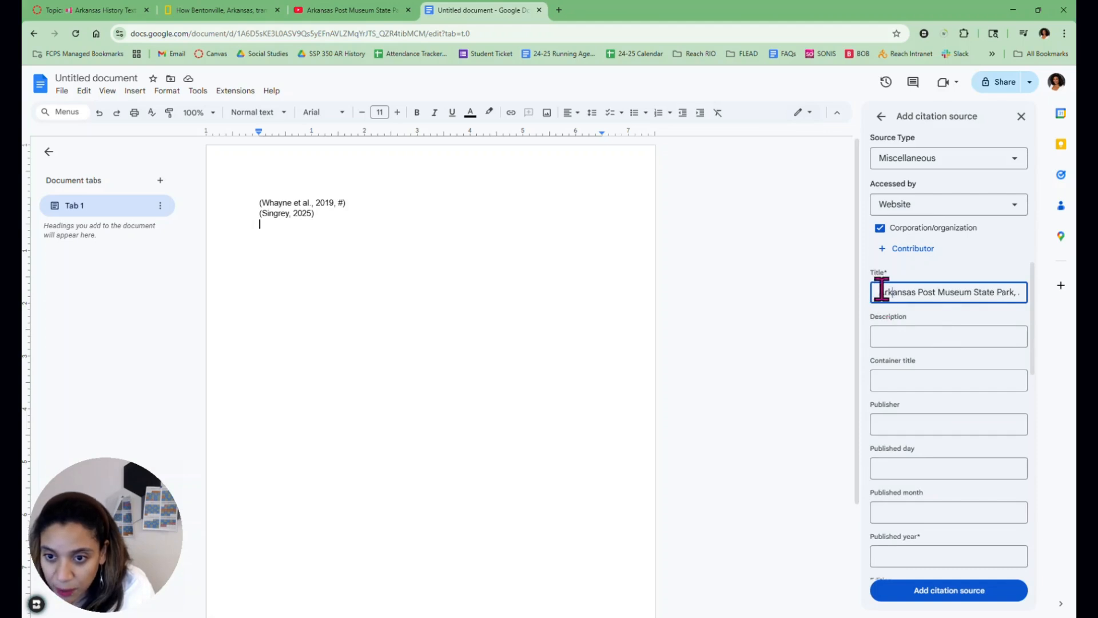
pyautogui.moveTo(878, 292); pyautogui.dragTo(976, 291)
pyautogui.hotkey('ctrl', 'c')
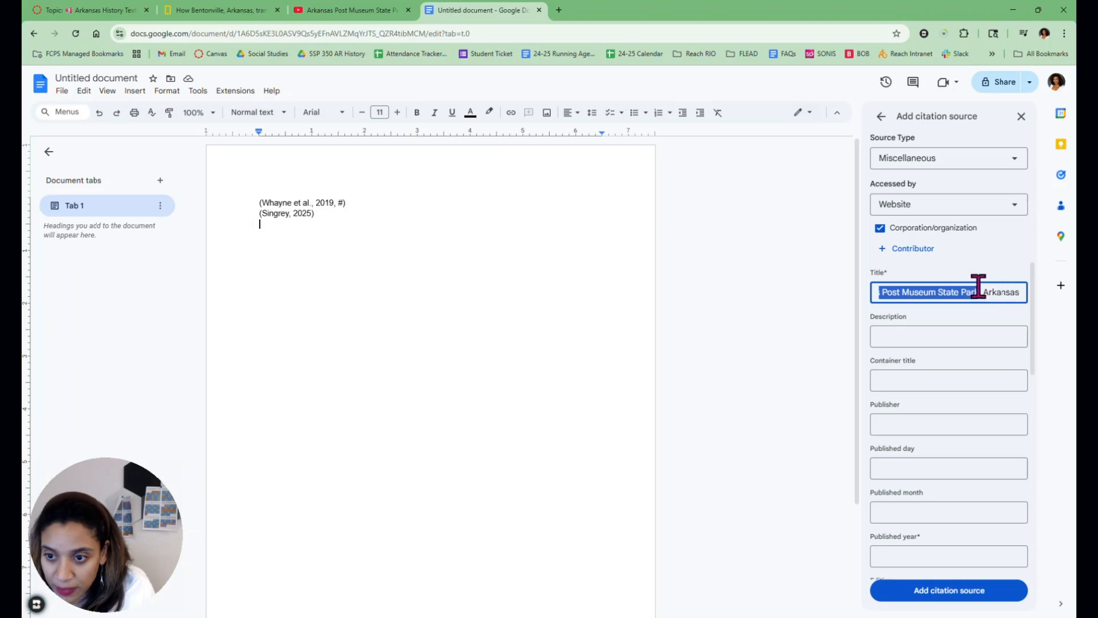
pyautogui.click(954, 423)
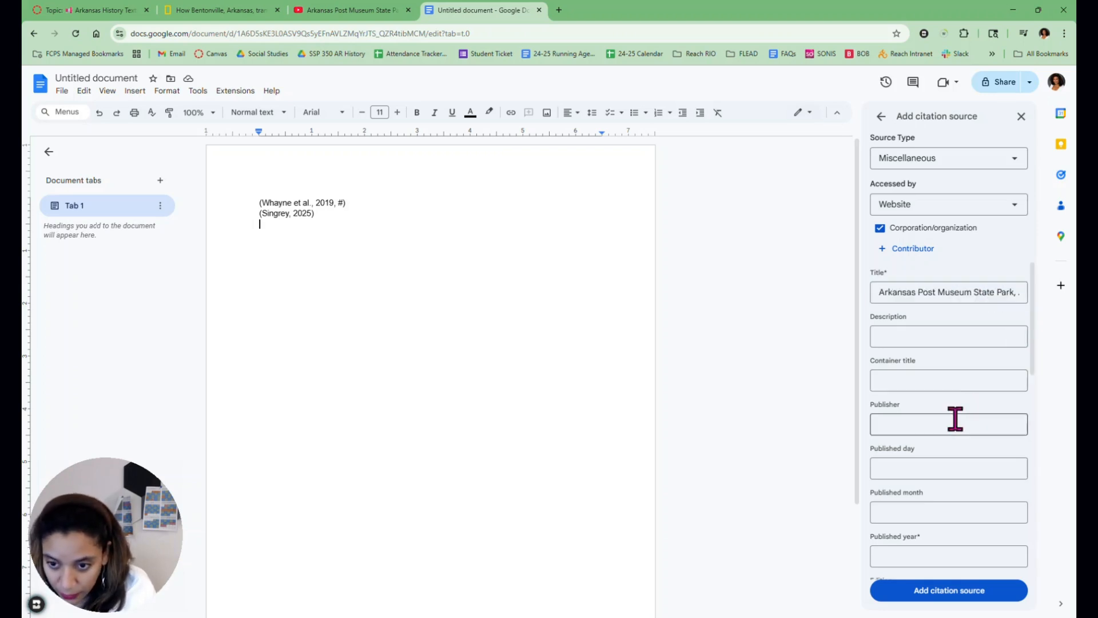
pyautogui.hotkey('ctrl', 'v')
pyautogui.scroll(-2, 963, 412)
# Step: Check the video's upload date on YouTube and set the citation's published date to day 14, month December, year 2020
pyautogui.click(945, 358)
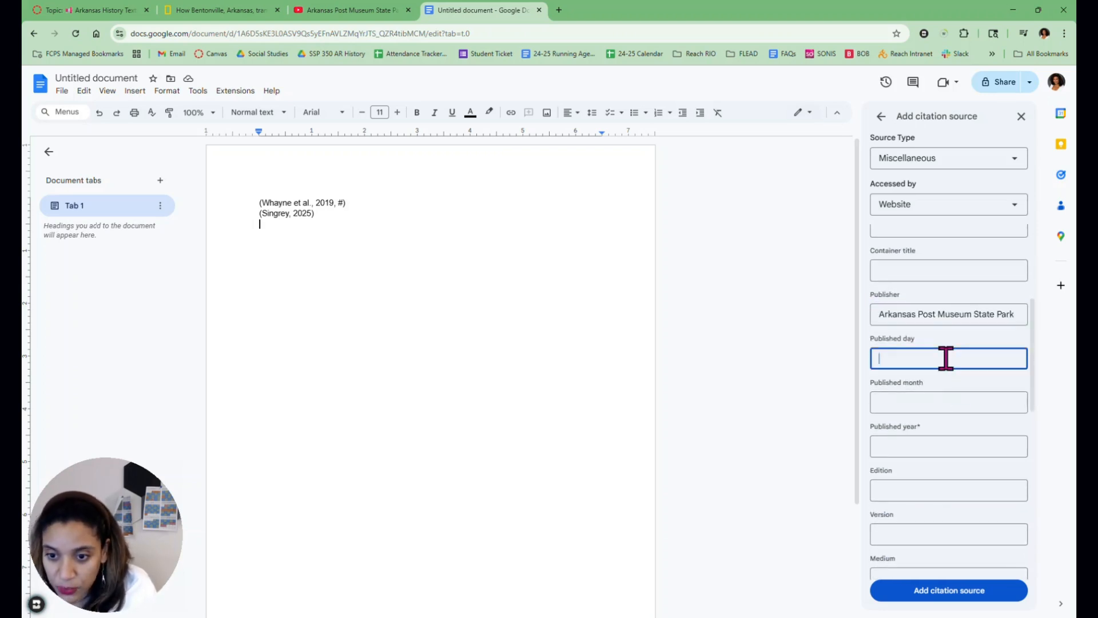
pyautogui.click(958, 446)
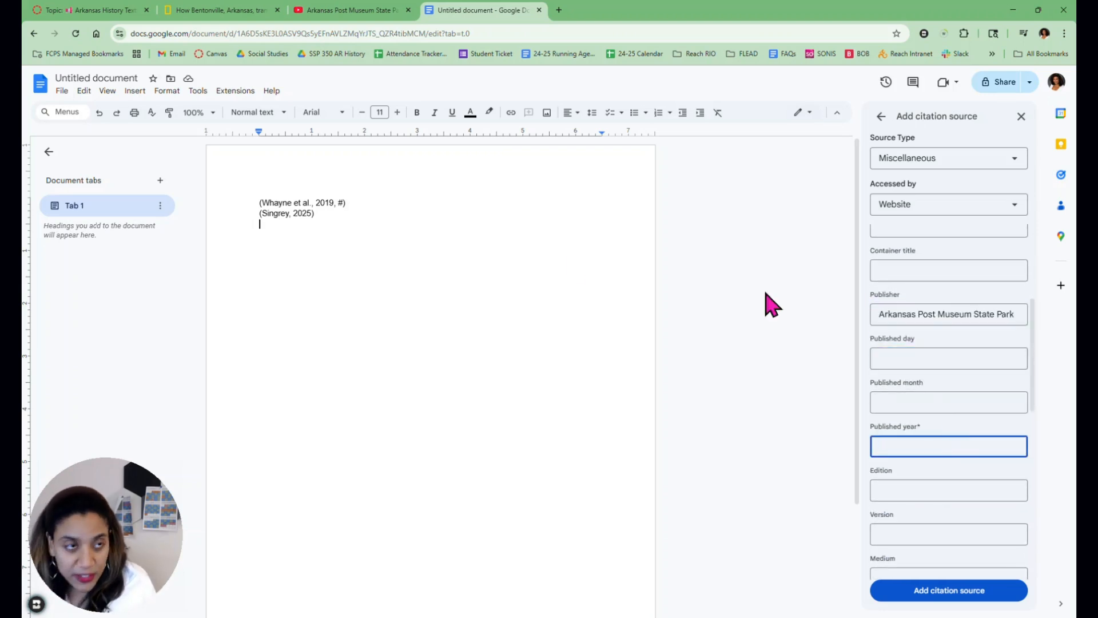
pyautogui.click(329, 10)
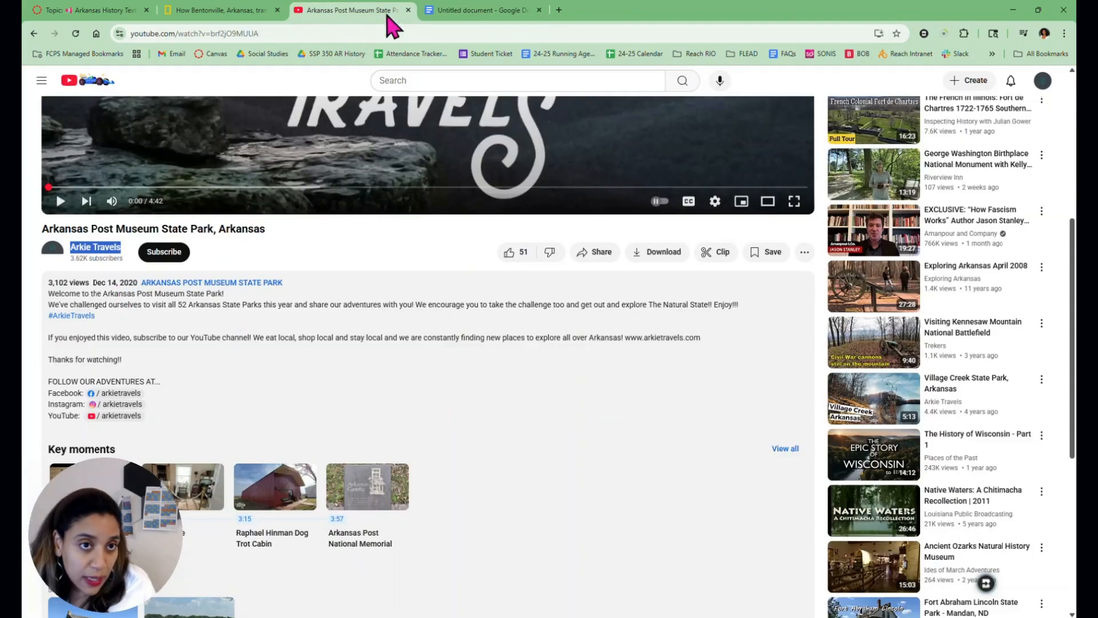
pyautogui.click(458, 11)
pyautogui.click(948, 358)
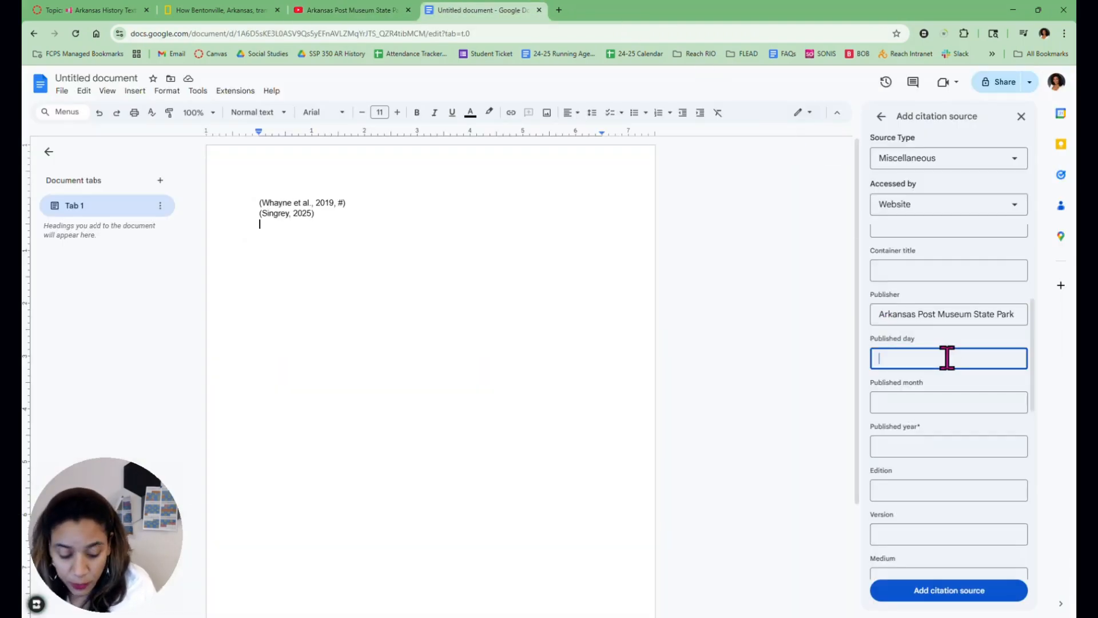
pyautogui.click(954, 403)
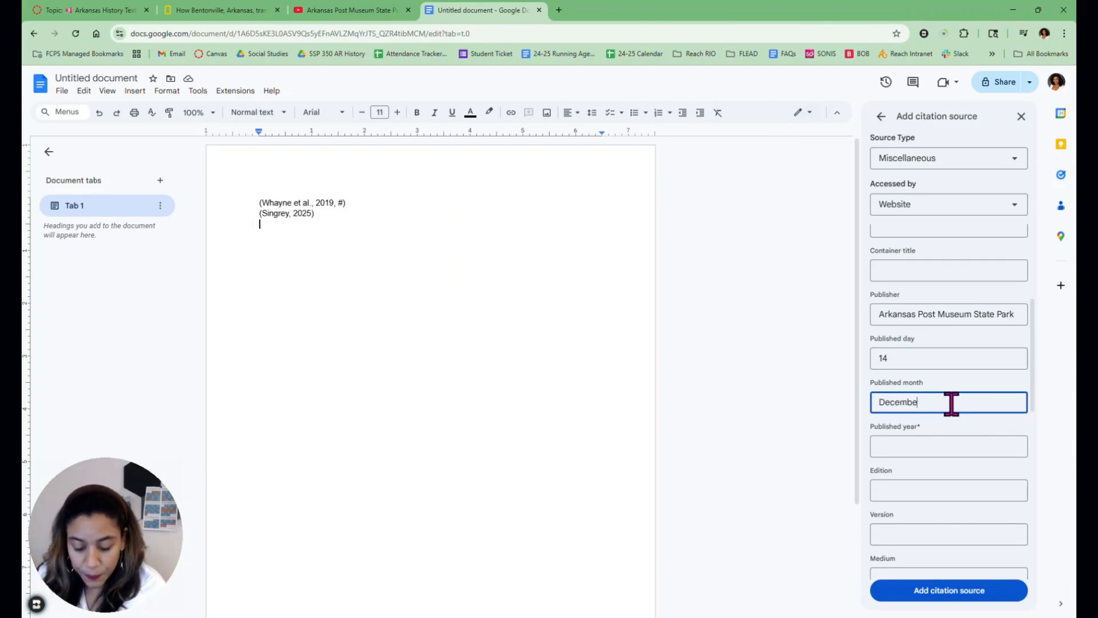
pyautogui.click(984, 446)
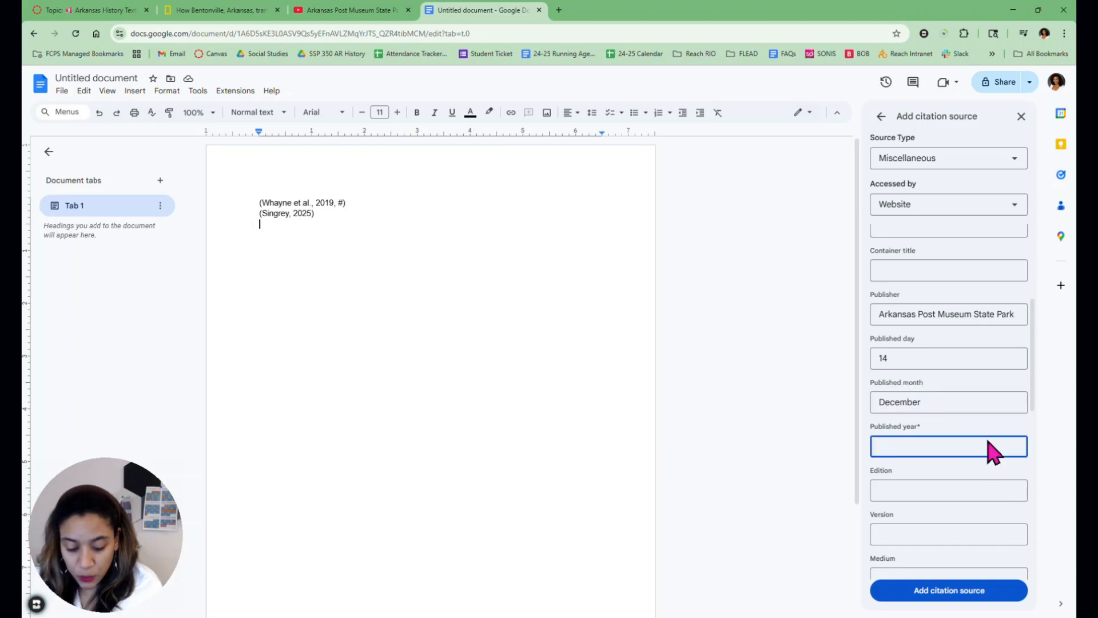
# Step: Set the citation's website title to Youtube and its accessed date to day 23, month May, year 2025
pyautogui.scroll(-5, 964, 417)
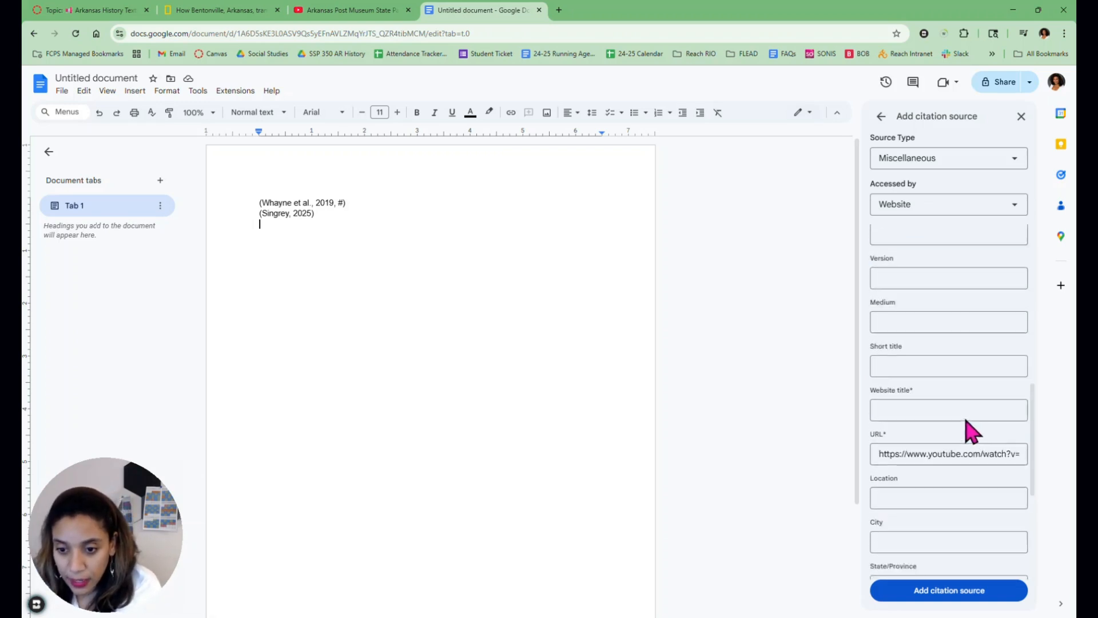
pyautogui.click(964, 389)
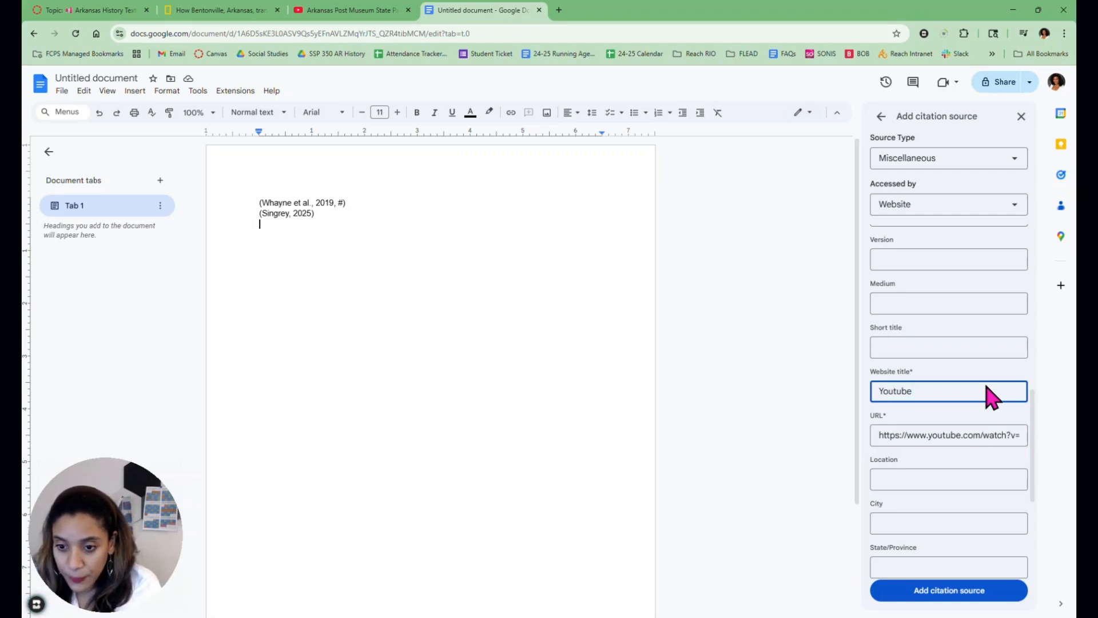
pyautogui.scroll(-4, 989, 393)
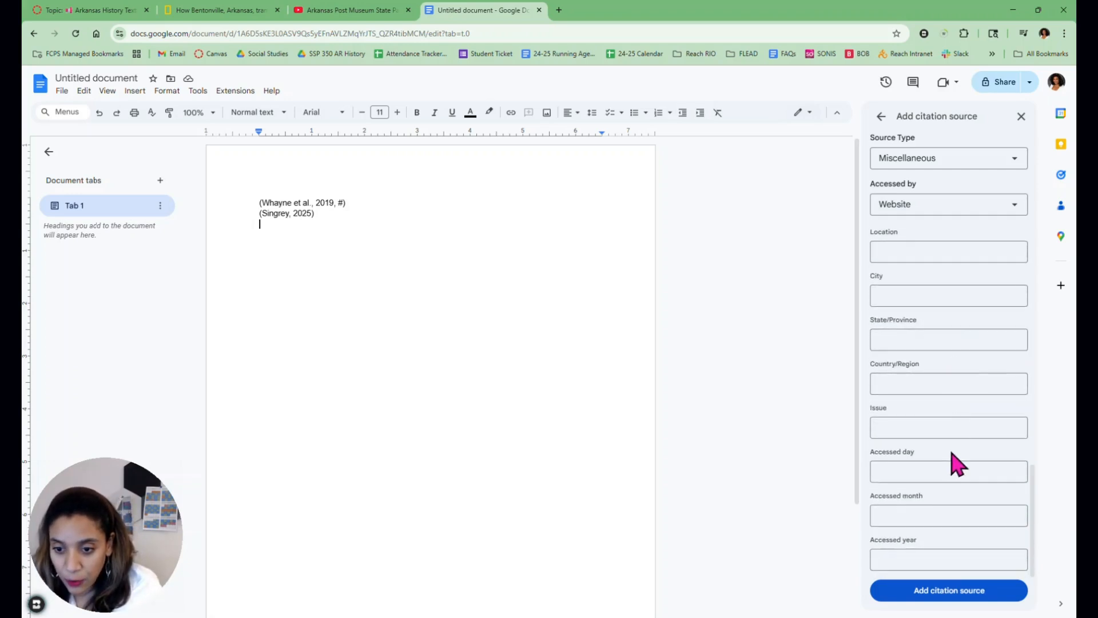
pyautogui.click(944, 467)
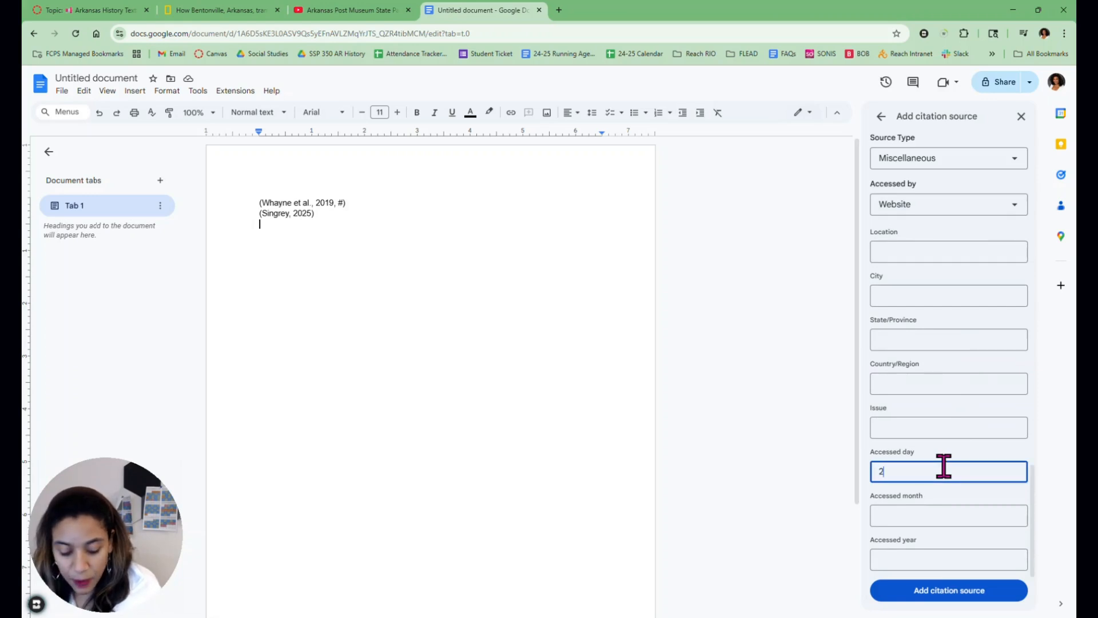
pyautogui.click(955, 513)
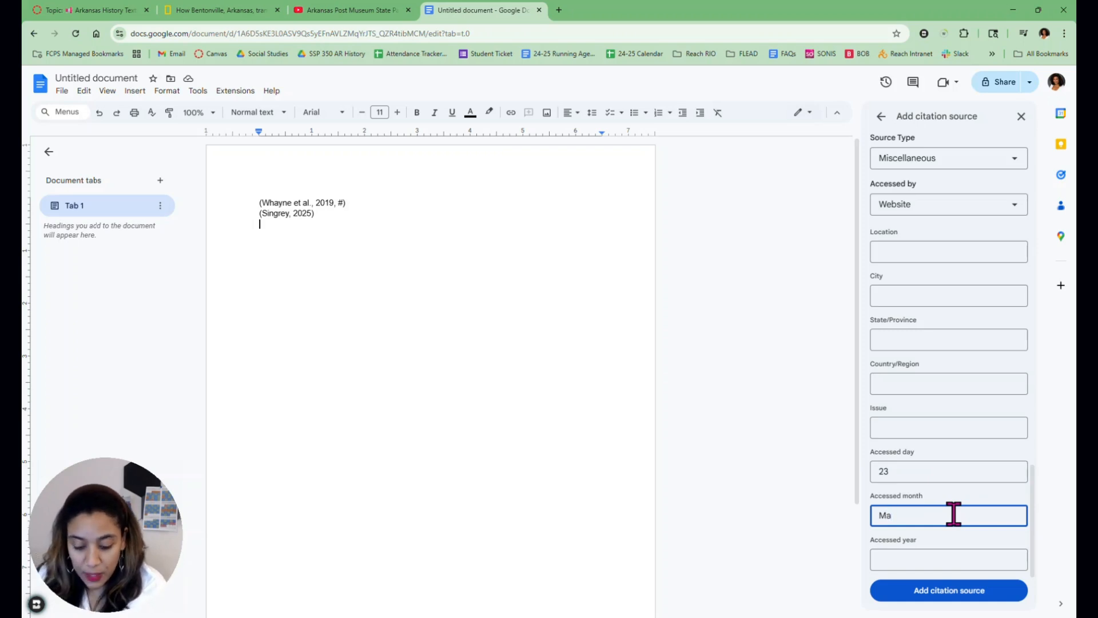
pyautogui.click(943, 558)
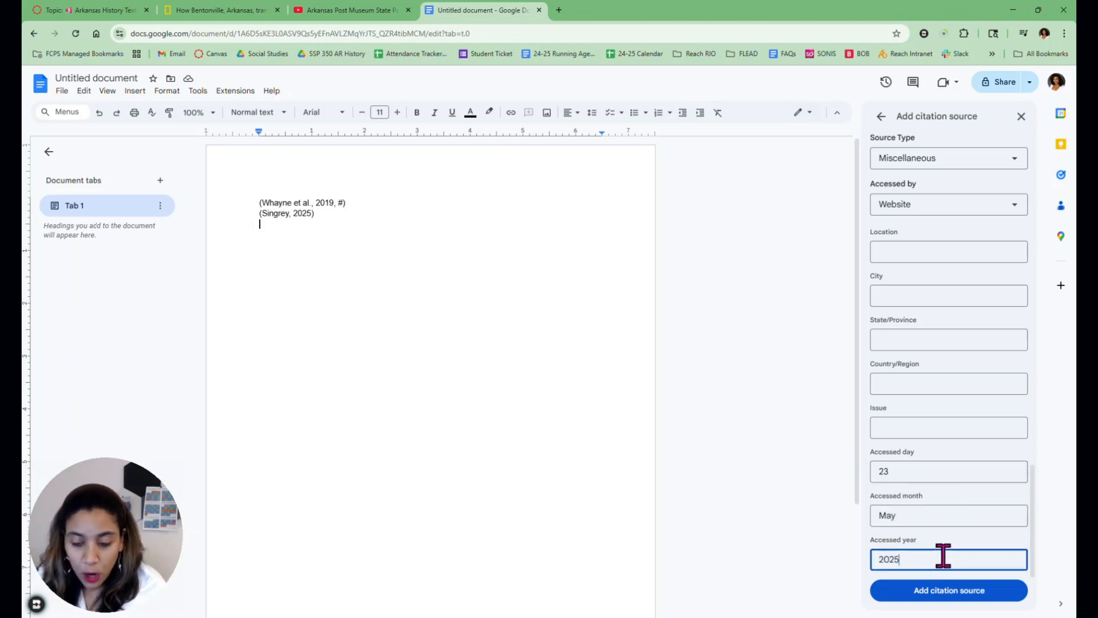
# Step: Add the completed video citation source and insert its in-text citation on the document's third line
pyautogui.click(928, 597)
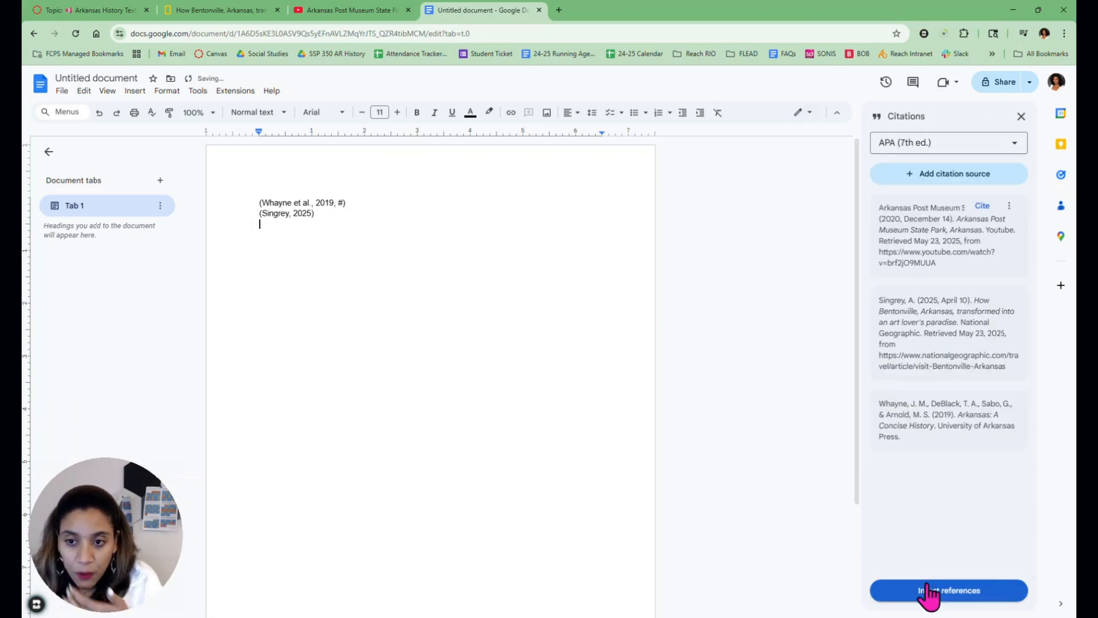
pyautogui.click(992, 209)
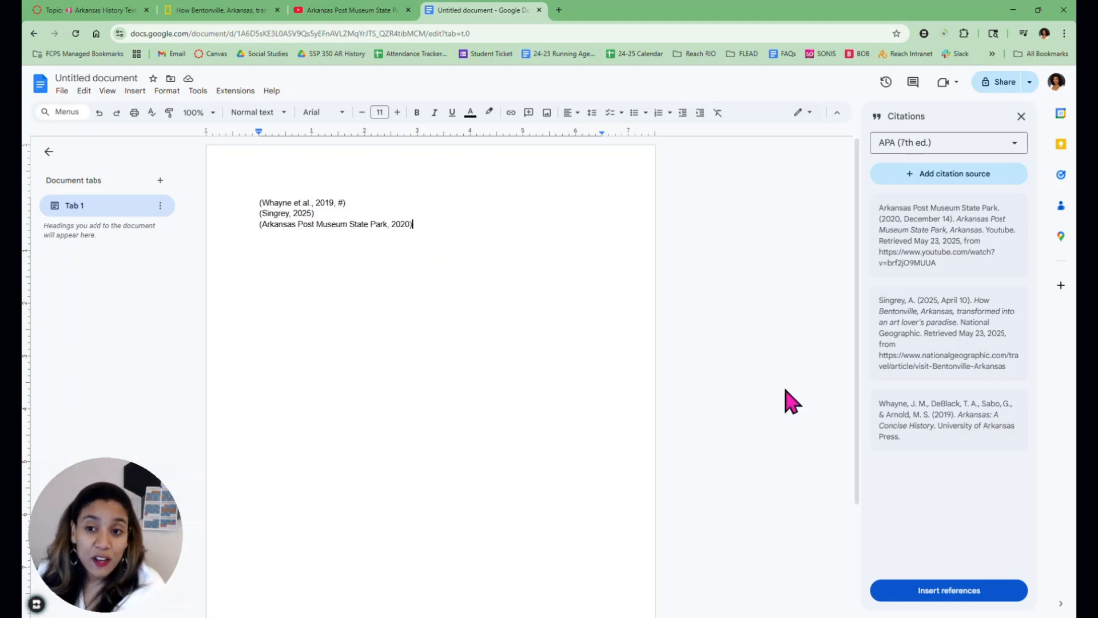
pyautogui.moveTo(1009, 366)
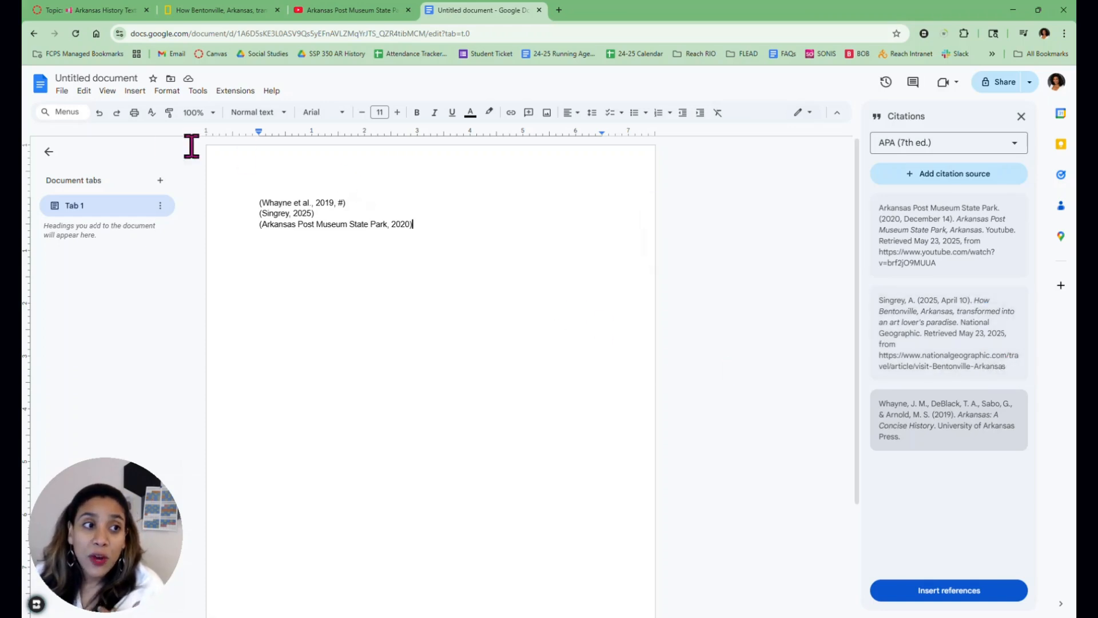
pyautogui.click(135, 92)
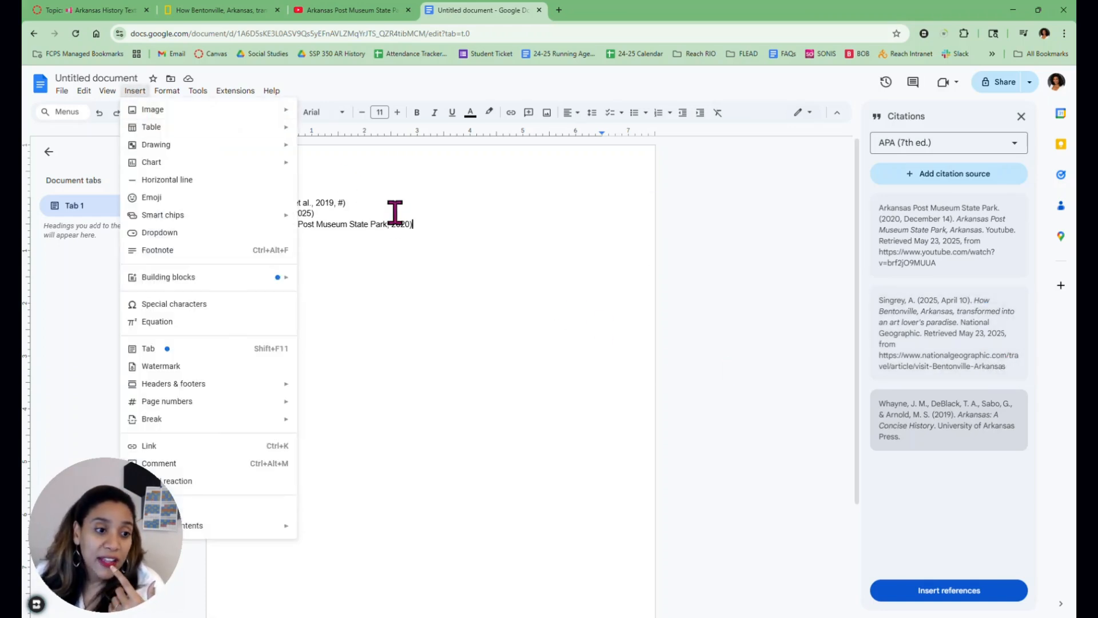
pyautogui.click(476, 289)
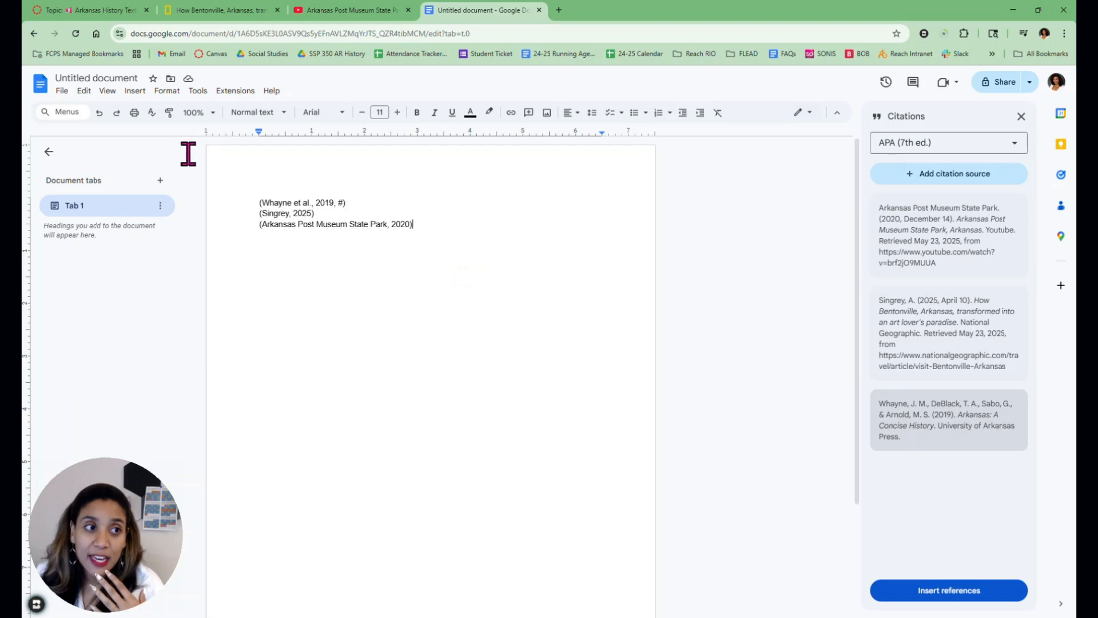
pyautogui.click(135, 91)
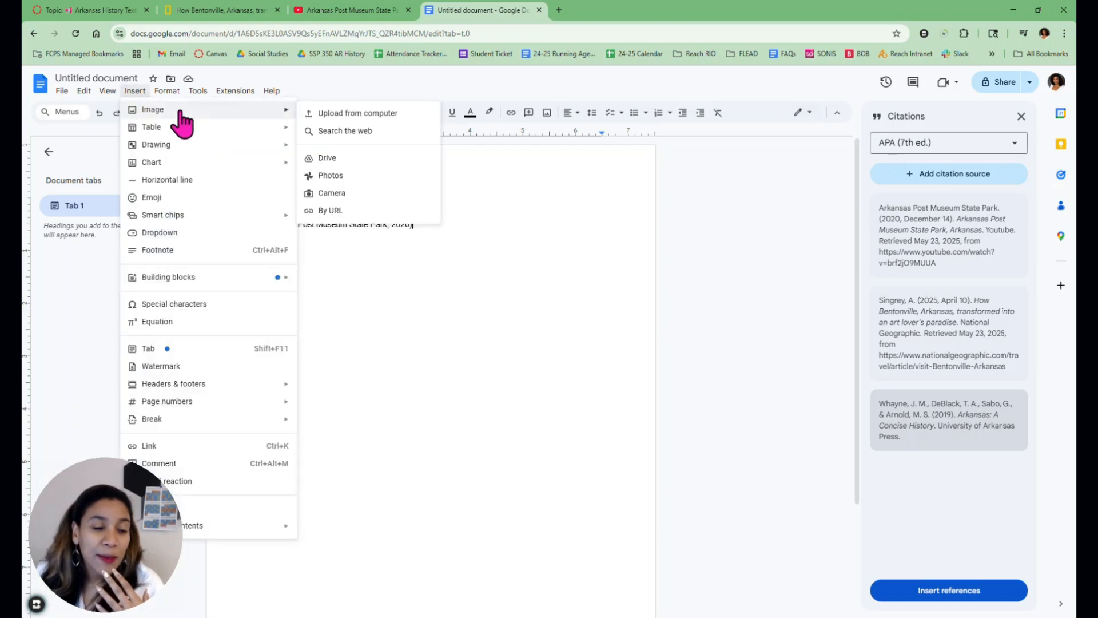
pyautogui.moveTo(94, 93)
pyautogui.moveTo(137, 97)
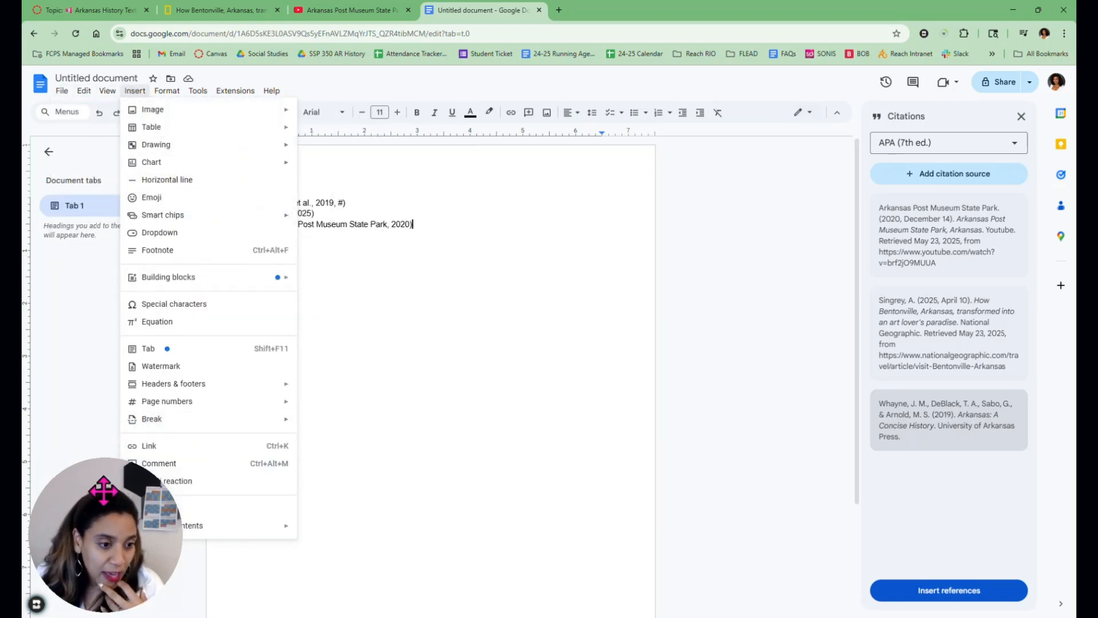
pyautogui.moveTo(133, 485); pyautogui.dragTo(636, 408)
# Step: Insert a page break after the three in-text citations
pyautogui.click(133, 92)
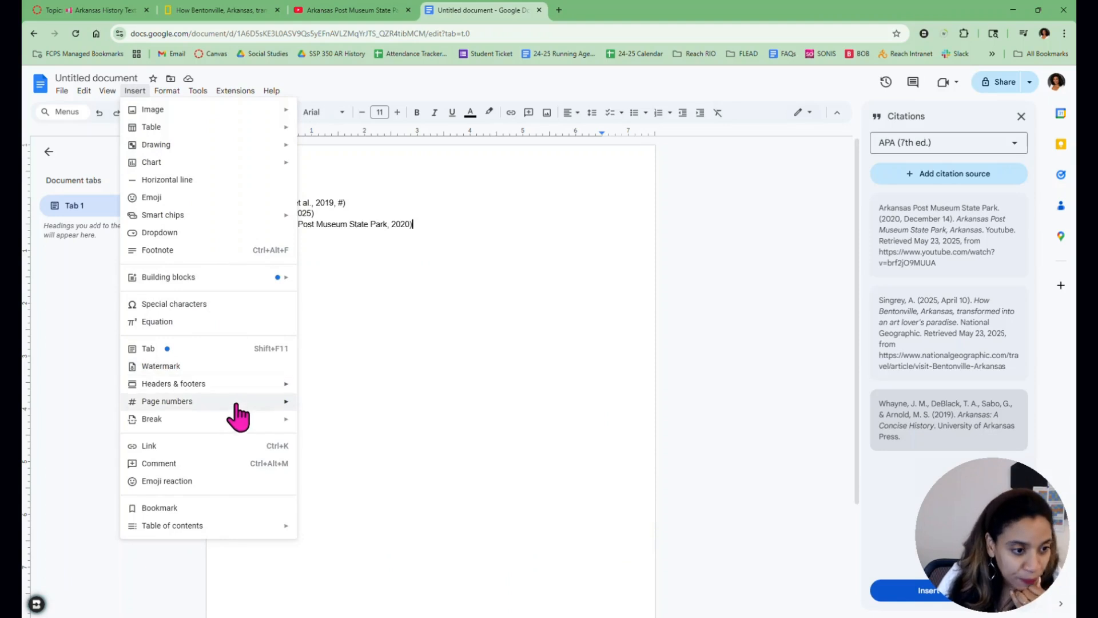
pyautogui.moveTo(234, 420)
pyautogui.click(353, 424)
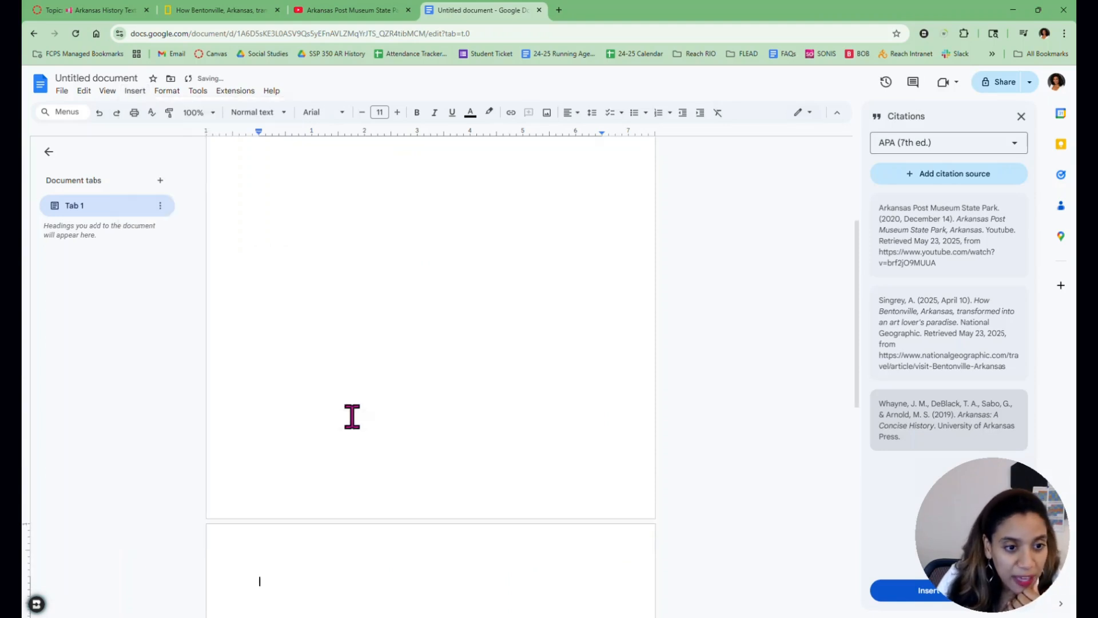
# Step: Insert the APA (7th ed.) reference list on the new second page and return to the in-text citations on the first page
pyautogui.scroll(-5, 598, 324)
pyautogui.scroll(-3, 600, 324)
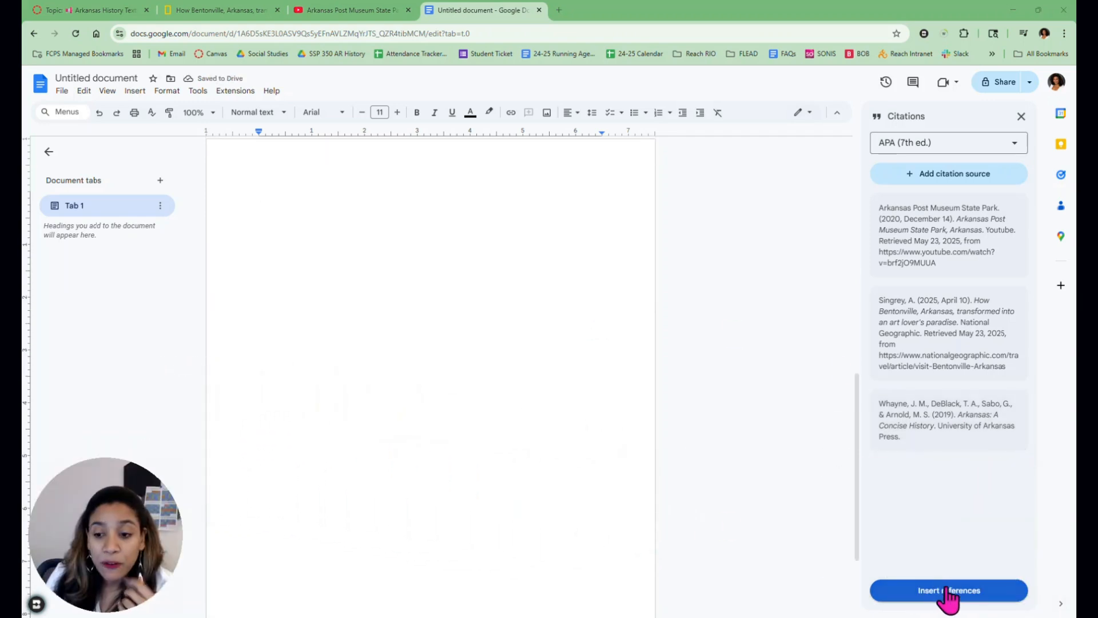
pyautogui.click(948, 592)
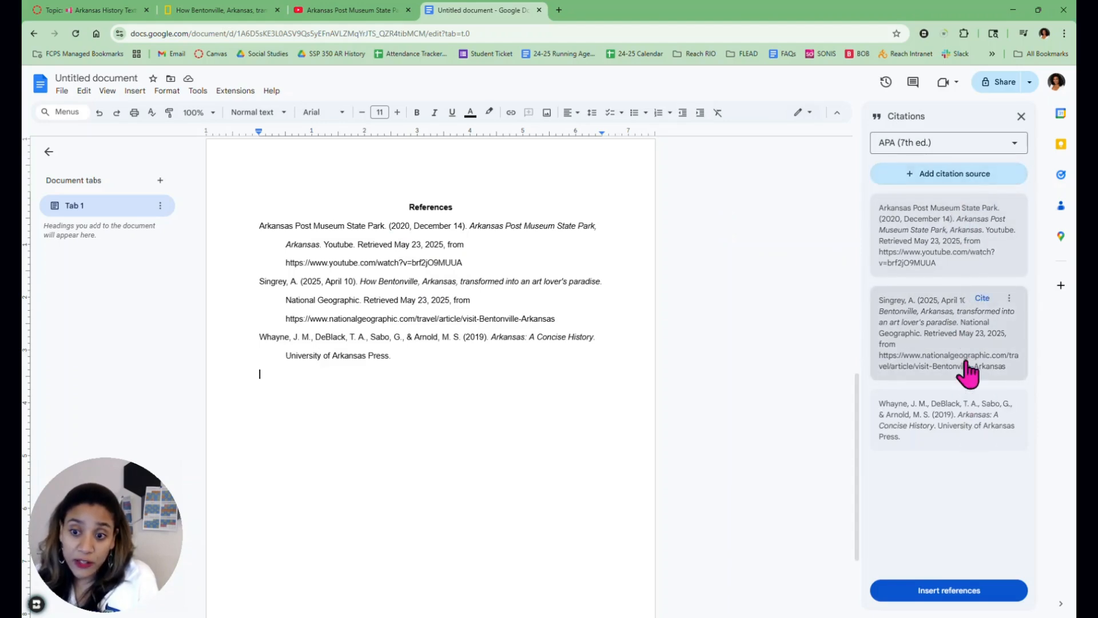
pyautogui.scroll(5, 569, 385)
pyautogui.scroll(5, 569, 385)
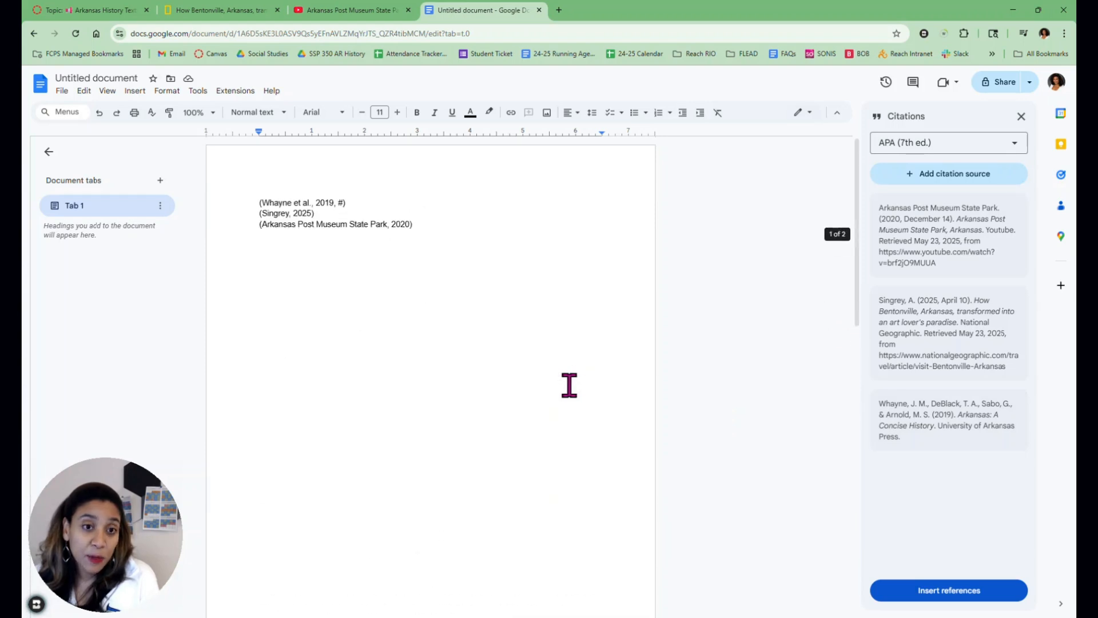
# Step: Review the three in-text citations on the first page and compare them with the reference list on the second page
pyautogui.moveTo(347, 203); pyautogui.dragTo(285, 196)
pyautogui.click(269, 214)
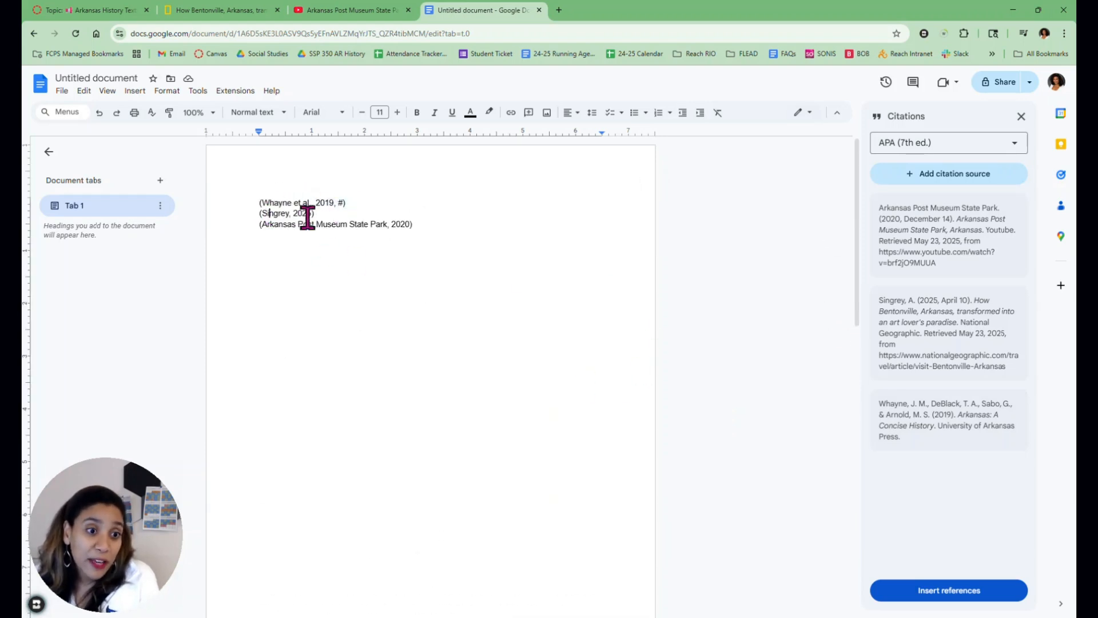
pyautogui.click(418, 225)
pyautogui.moveTo(418, 225); pyautogui.dragTo(247, 223)
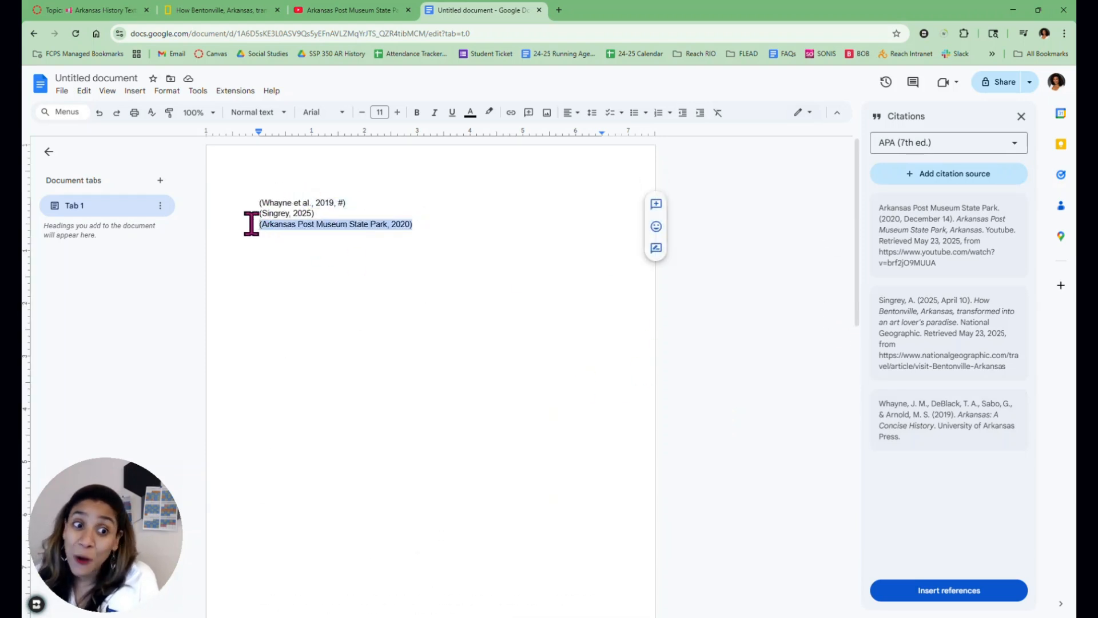
pyautogui.click(395, 395)
pyautogui.scroll(-10, 395, 395)
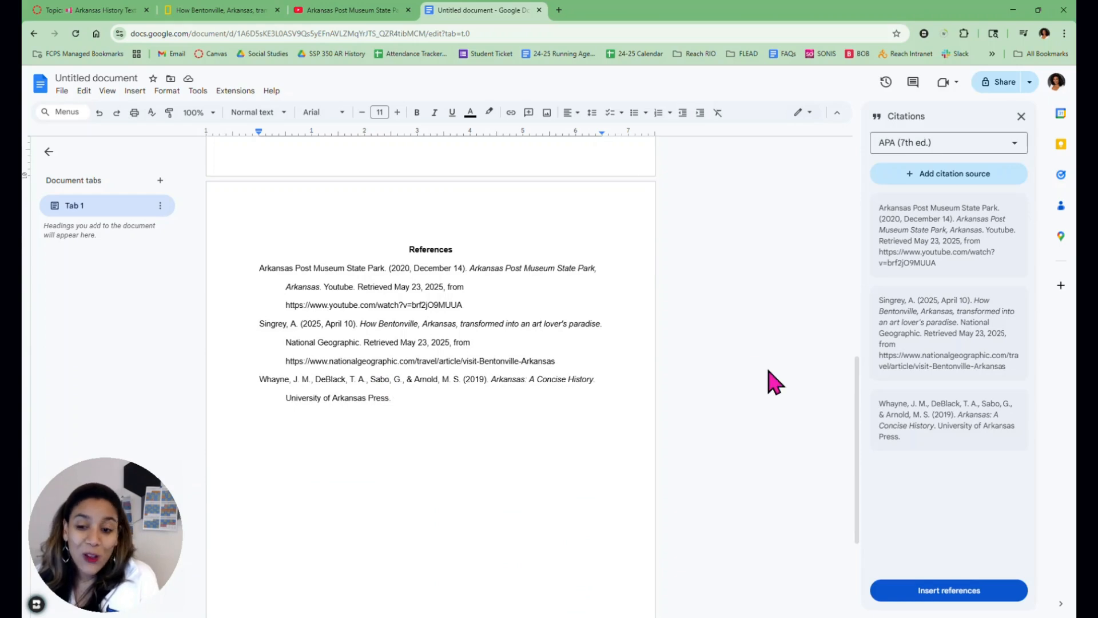
pyautogui.scroll(5, 767, 380)
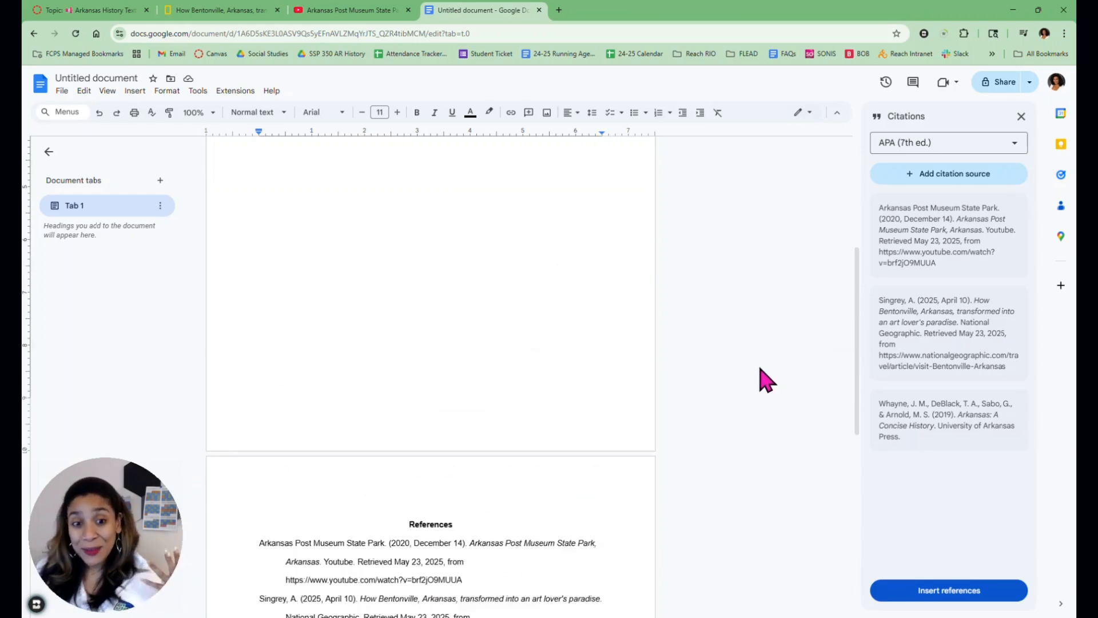
pyautogui.scroll(5, 767, 381)
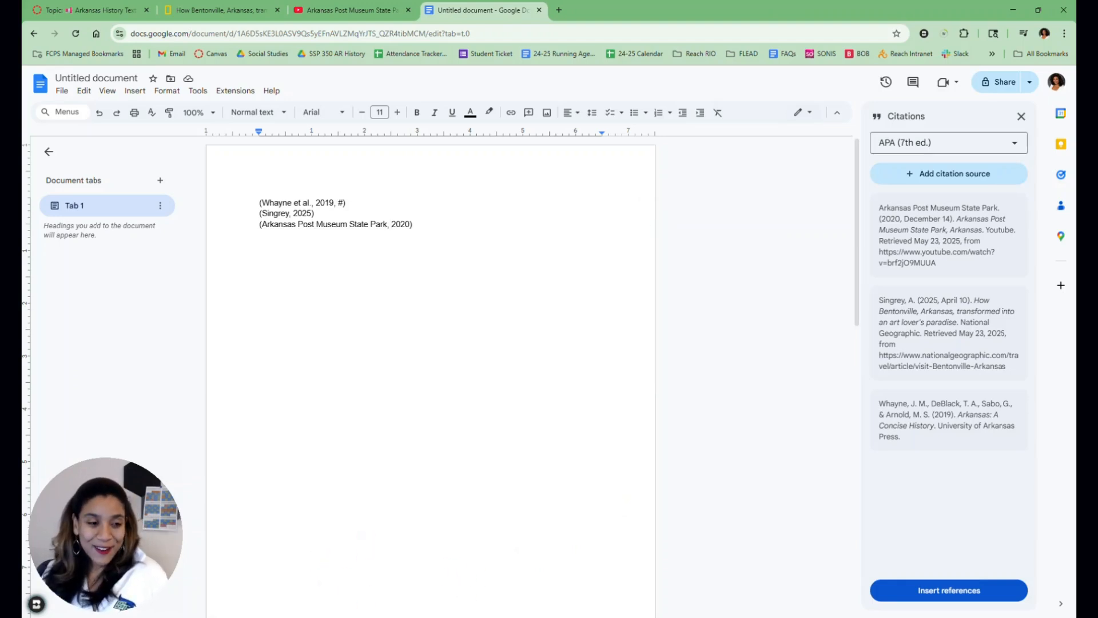
pyautogui.moveTo(308, 617)
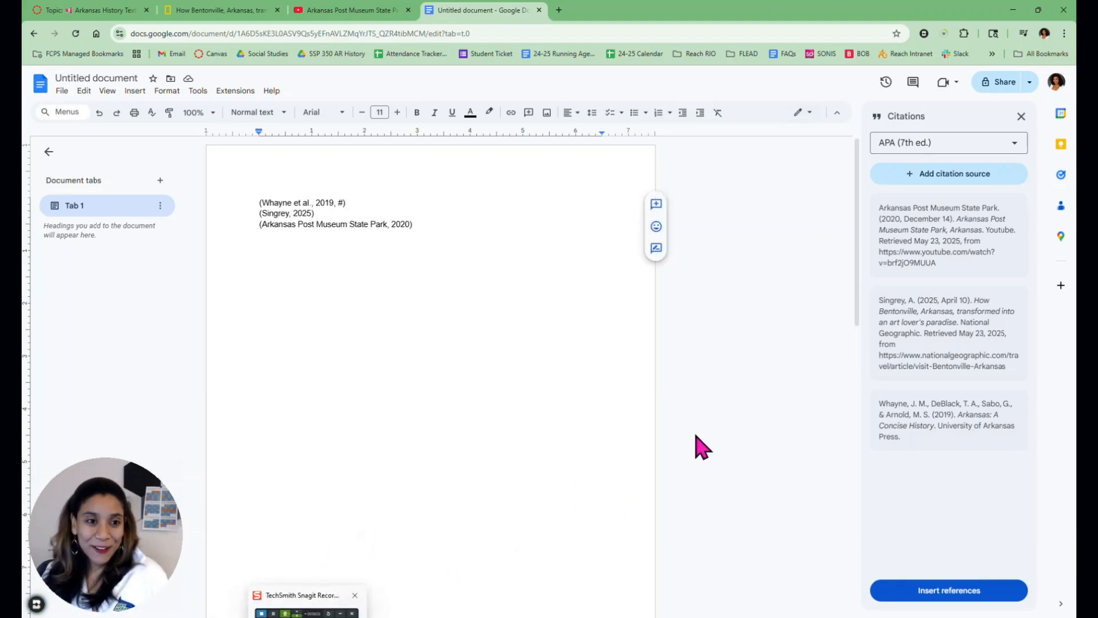